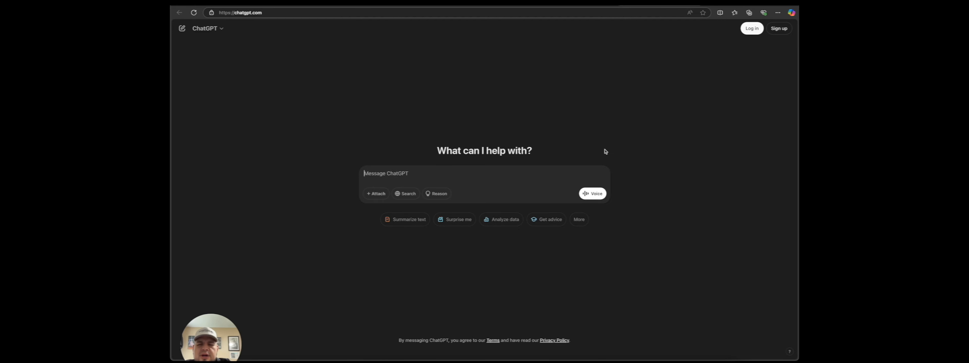
# Begin a prompt introducing the owner by first name and the business Alex Buys Homes, requesting Facebook ad copy for a free cash home offer
pyautogui.click(436, 176)
pyautogui.write('My')
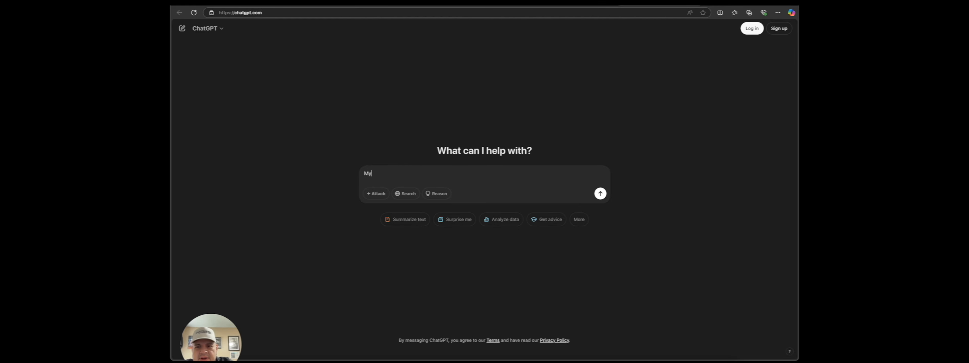
pyautogui.write(' name is Alex and I ')
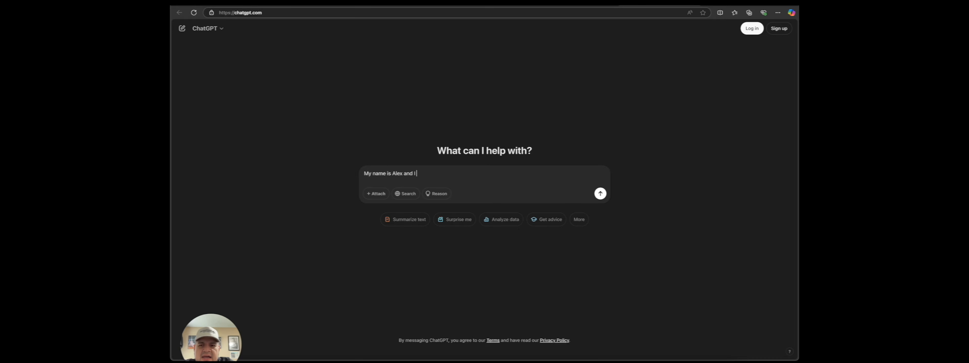
pyautogui.write('own Alex Buys H')
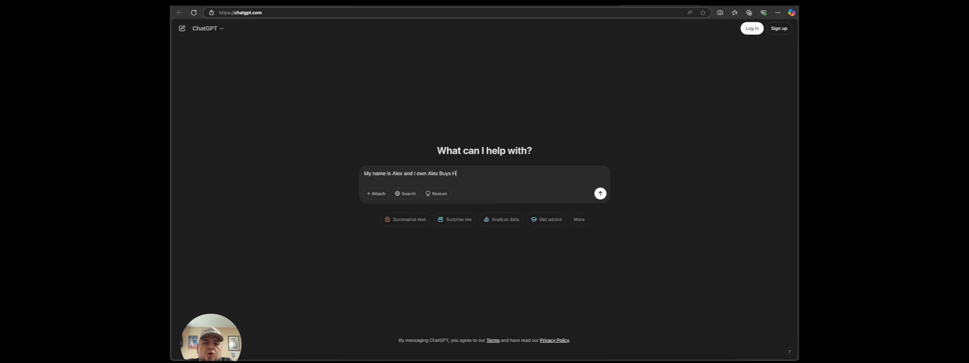
pyautogui.write('omes. Write the Facebook ad cop')
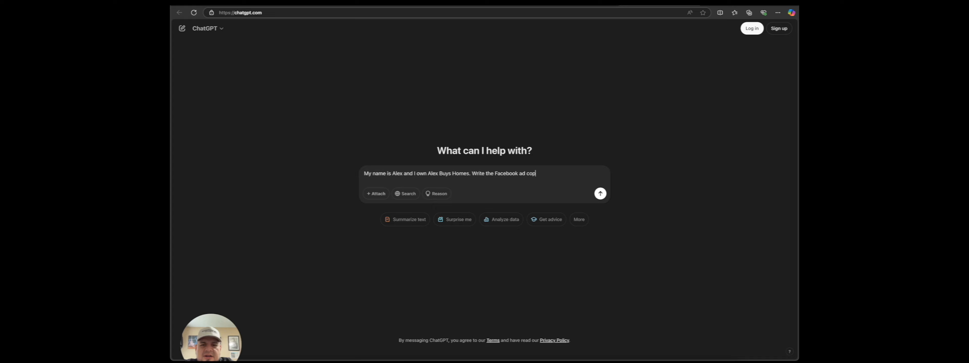
pyautogui.write('y for an ad offe')
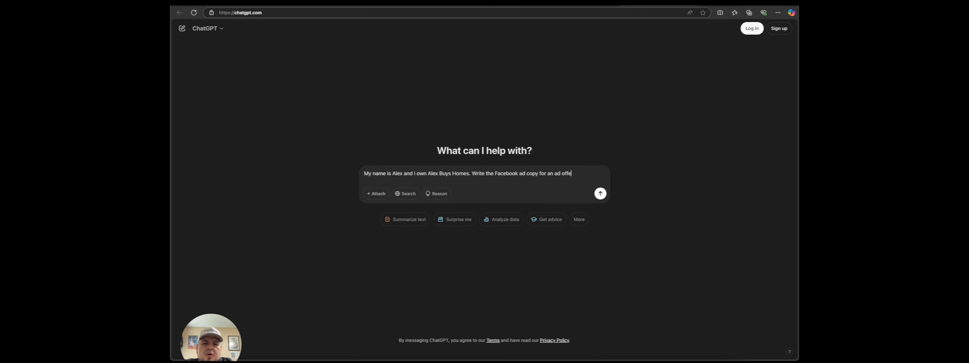
pyautogui.write('ring a free cash')
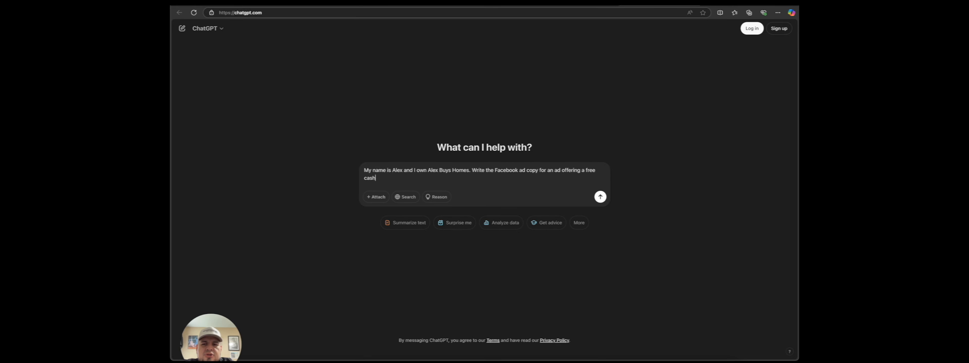
pyautogui.write(' offer on your home. No')
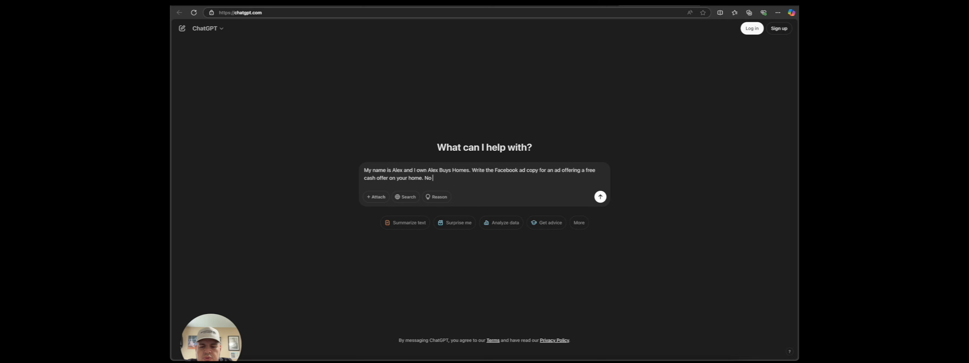
# Add no repairs, realtors, fees, closing costs or showings, plus "I pay cash and I pay fast. Let's talk.", and submit the prompt
pyautogui.write(' repairs, no realtors, no fee')
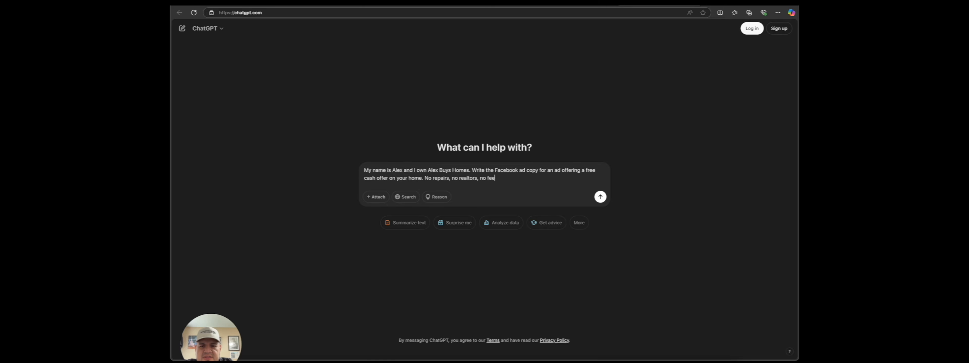
pyautogui.write('s, no closing costs, no showins. I')
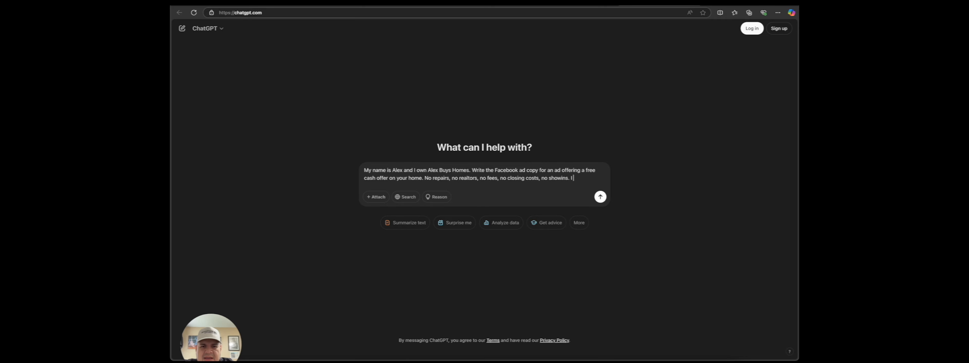
pyautogui.write(' pay cash and I')
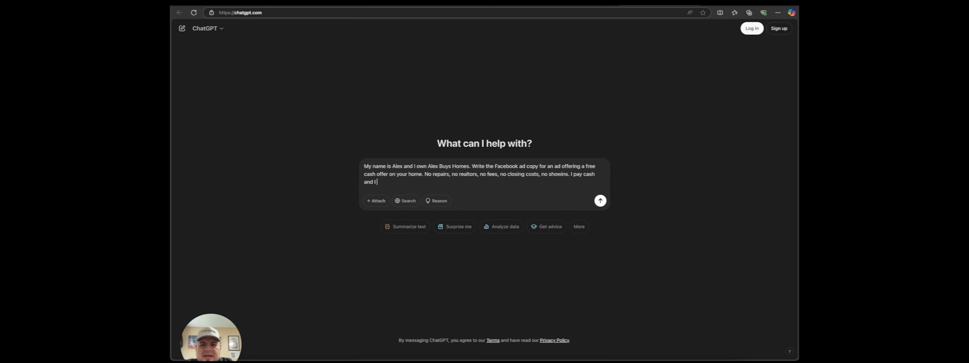
pyautogui.write(" pay fast. Let's ")
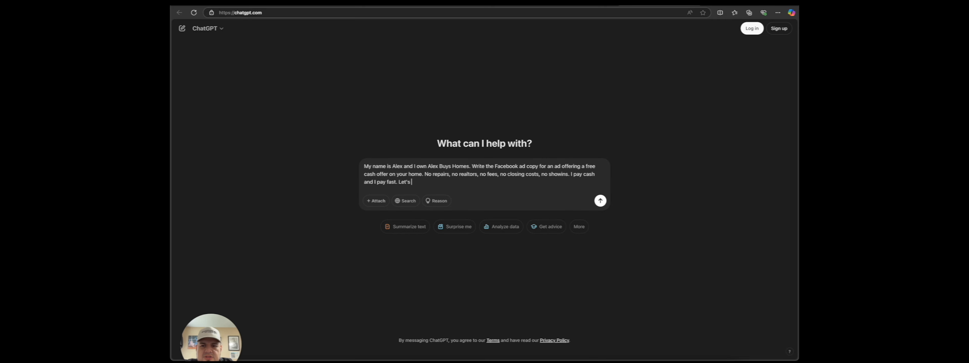
pyautogui.write('talk.')
pyautogui.click(601, 201)
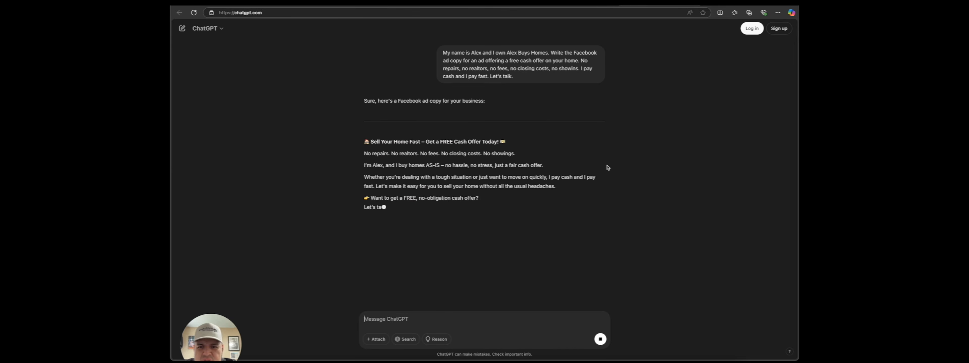
# Write a follow-up prompt: act as a direct response copy expert, assess the above text, recommend changes increasing views, engagement, retention, clicks, and conversions
pyautogui.moveTo(449, 206); pyautogui.dragTo(364, 127)
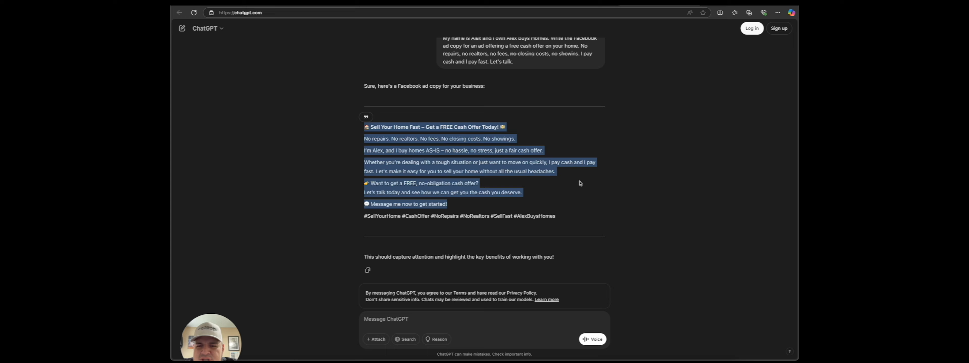
pyautogui.click(463, 207)
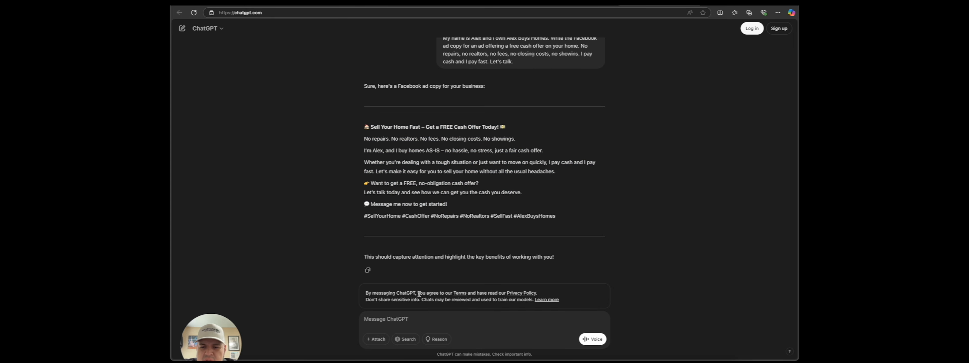
pyautogui.write('Act as an expe')
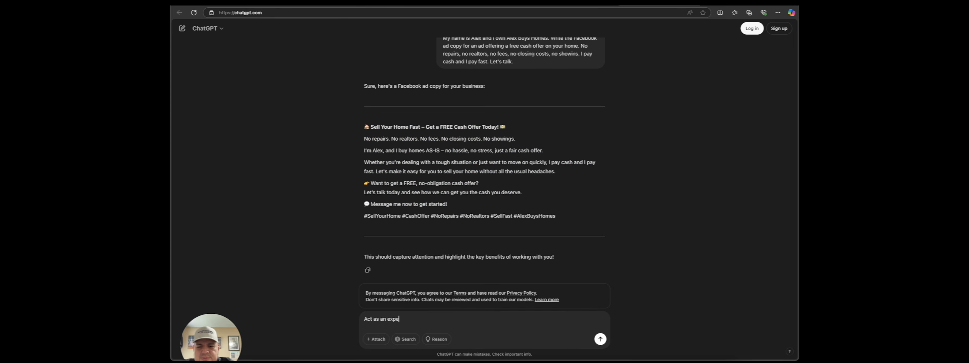
pyautogui.write('rt at direct response copy. Assess the ')
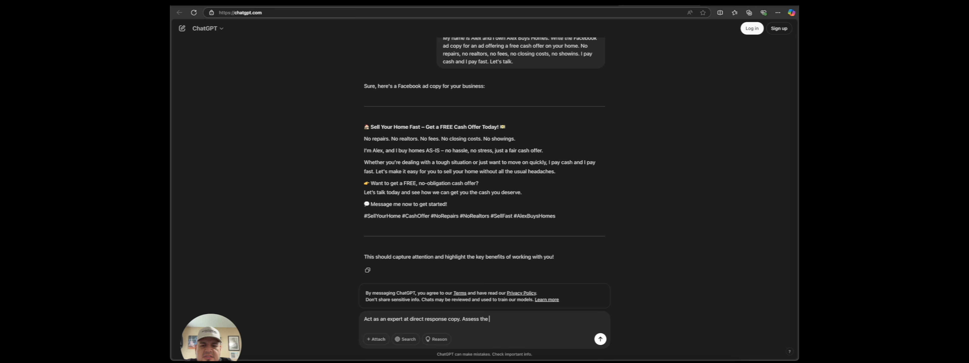
pyautogui.write('above t')
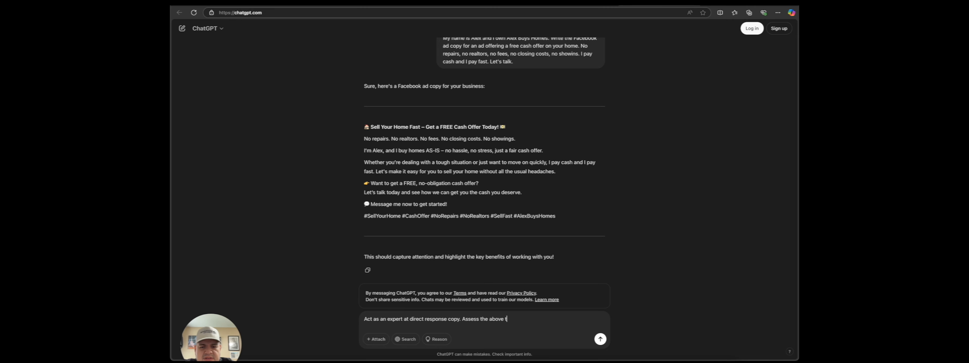
pyautogui.write('ext and make recommendations that increase views, enga')
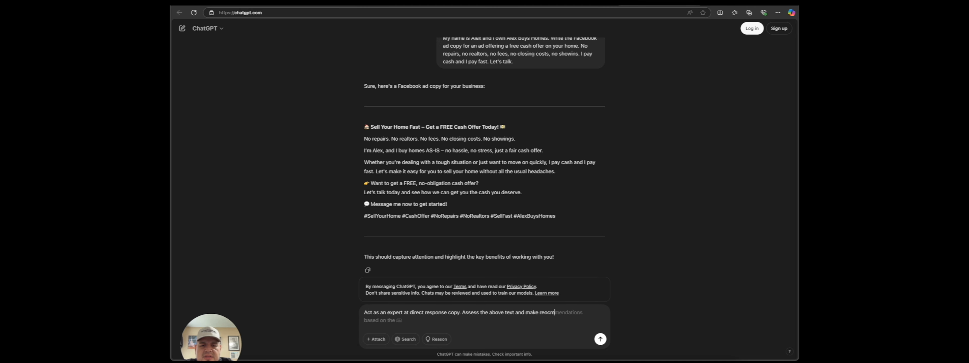
pyautogui.write('gement, retention, clicks,')
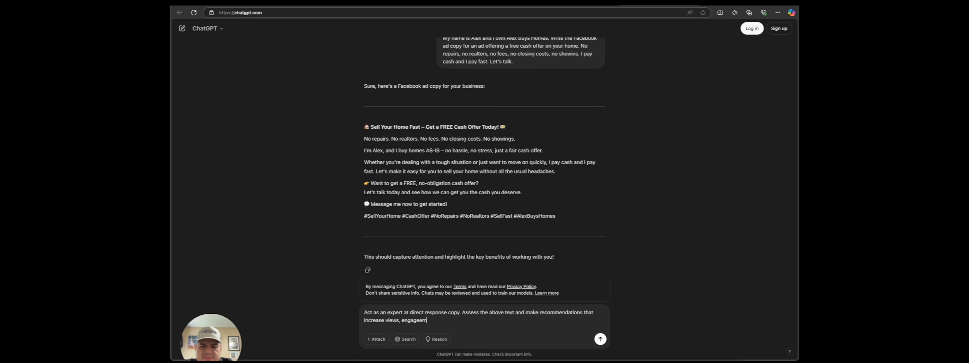
pyautogui.write(' and conversions. Use proven ma')
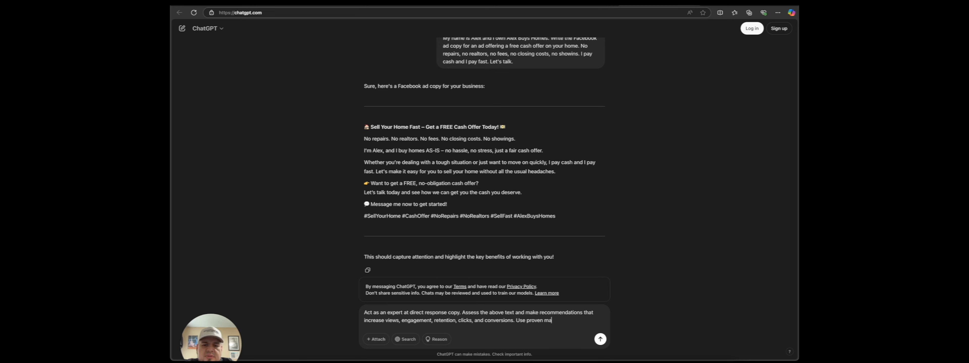
# Complete the prompt requesting proven marketing psychology, a casual, easy to read manner, a few emojis and a rewrite based on the recommendations, and submit it
pyautogui.write('rketing psychiology to write the improved text. Writ')
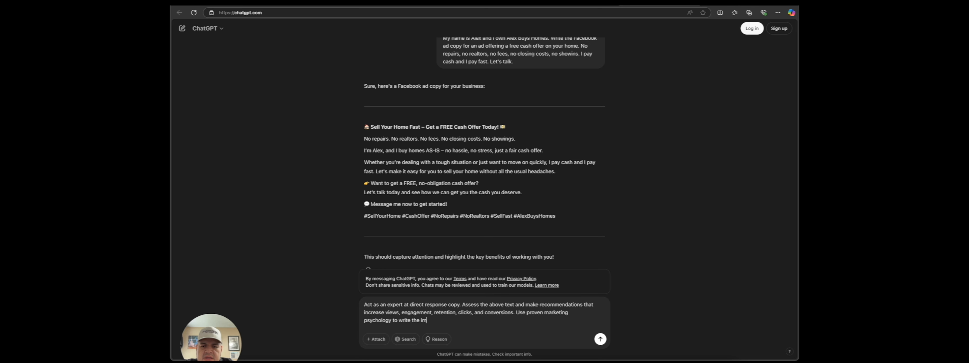
pyautogui.write('e in')
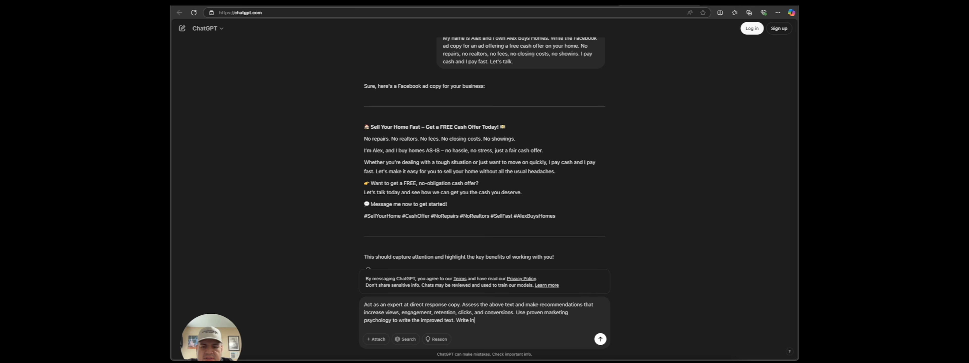
pyautogui.write(' a casual and easy to read manner. Use a few emo')
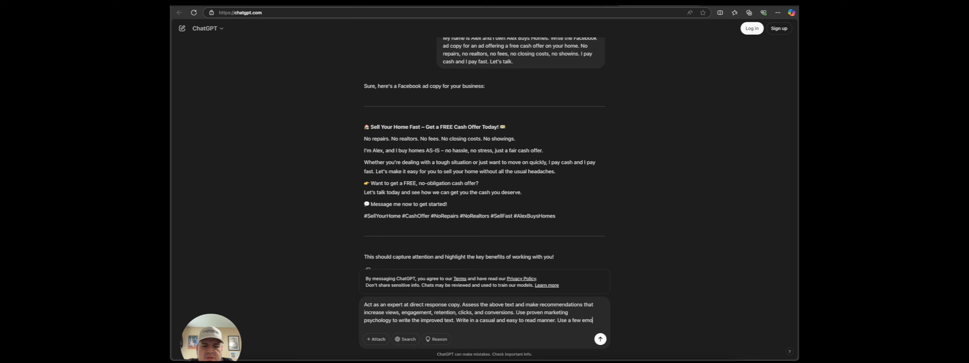
pyautogui.write('jis. Rewrite the text based on your recommendations.')
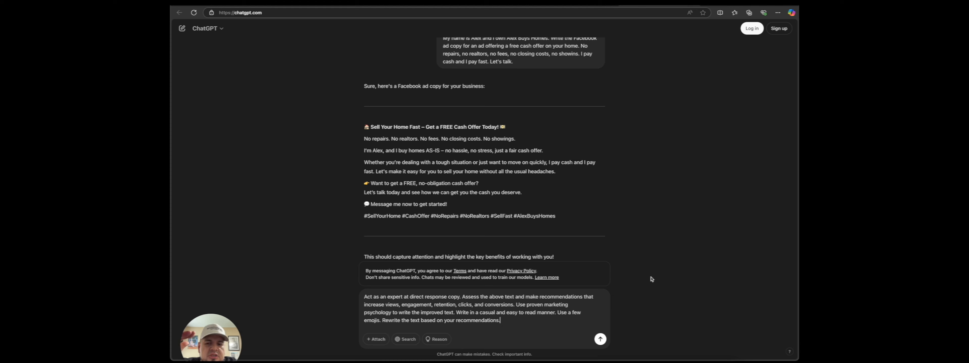
pyautogui.press('Return')
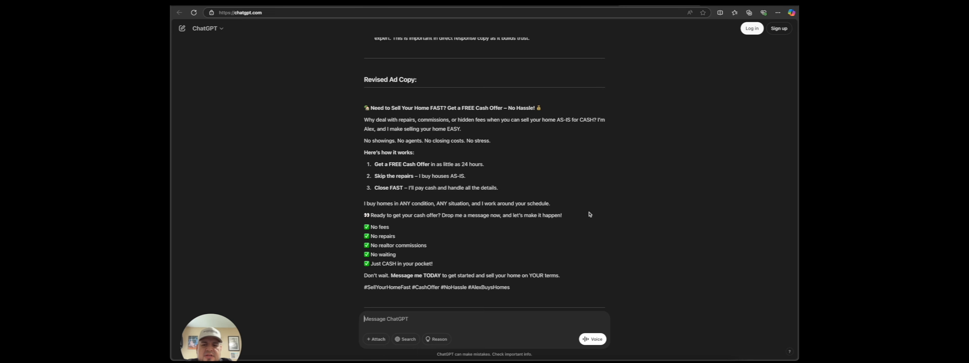
# Ask for 5 different ad copy headlines for this ad
pyautogui.write('Write 5 ')
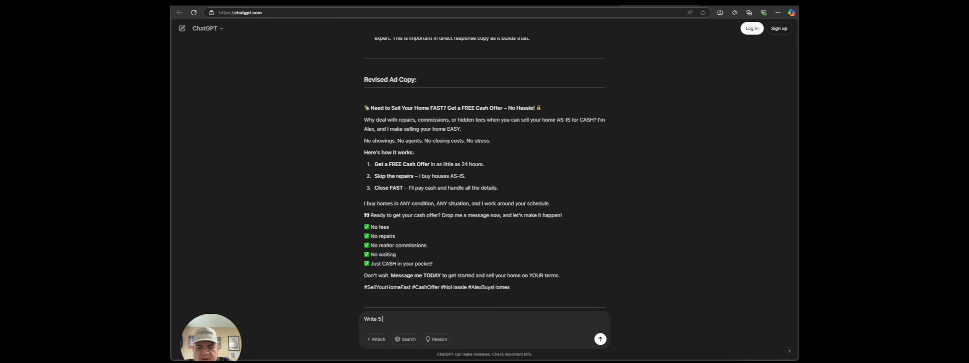
pyautogui.write('different ad copy headlines for this ad.')
pyautogui.press('Return')
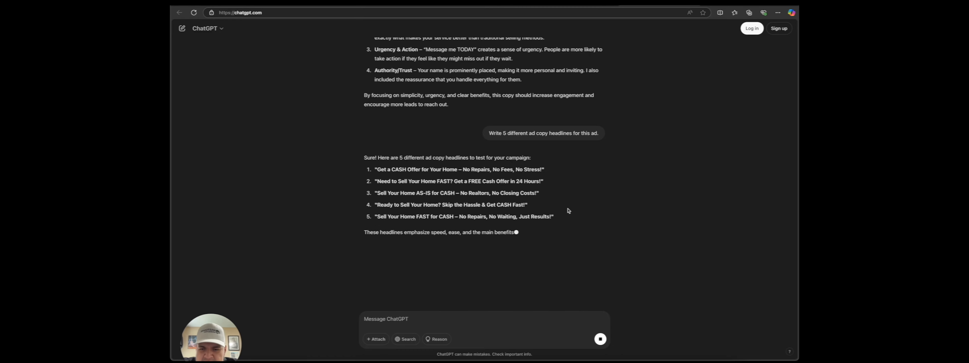
pyautogui.scroll(3, 529, 247)
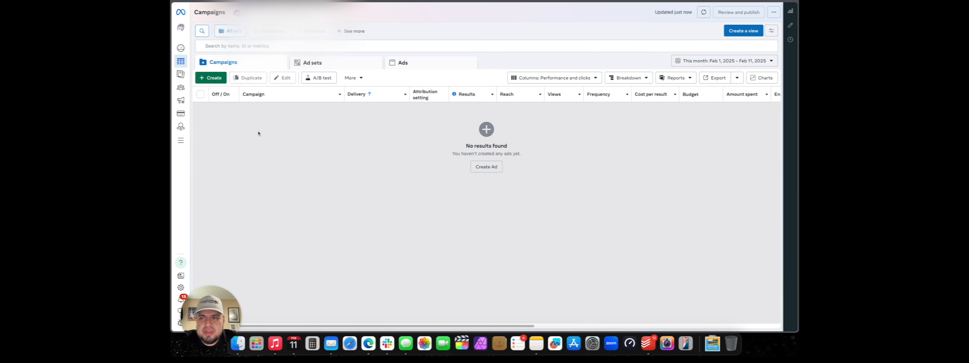
# In Meta Ads Manager, create a new auction campaign with the Engagement objective and the Manual engagement campaign setup
pyautogui.click(211, 78)
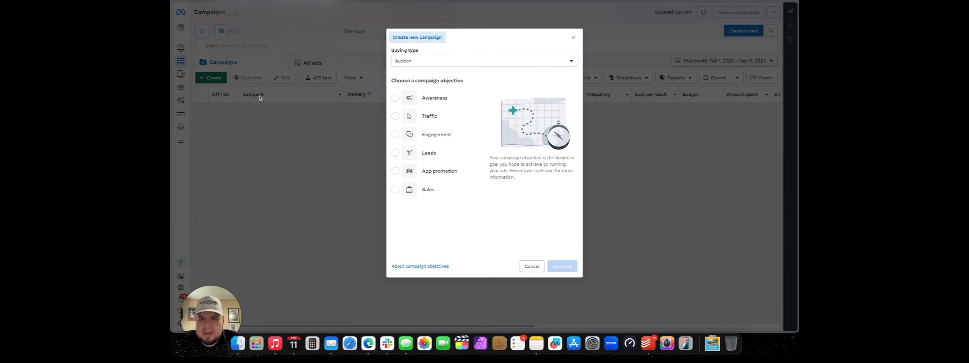
pyautogui.click(395, 134)
pyautogui.moveTo(461, 174)
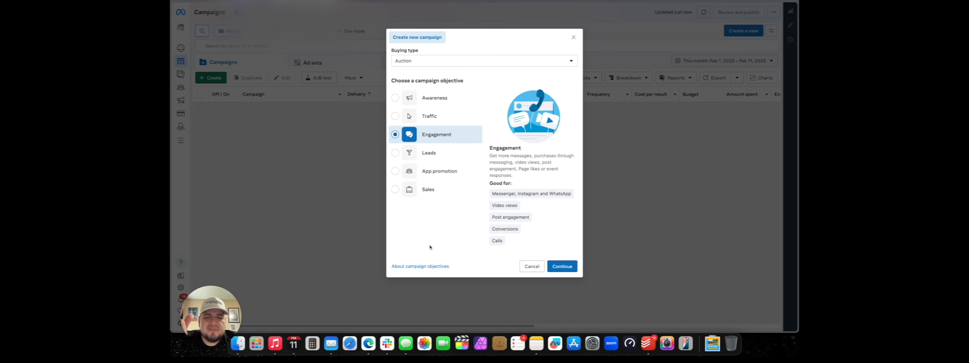
pyautogui.click(562, 270)
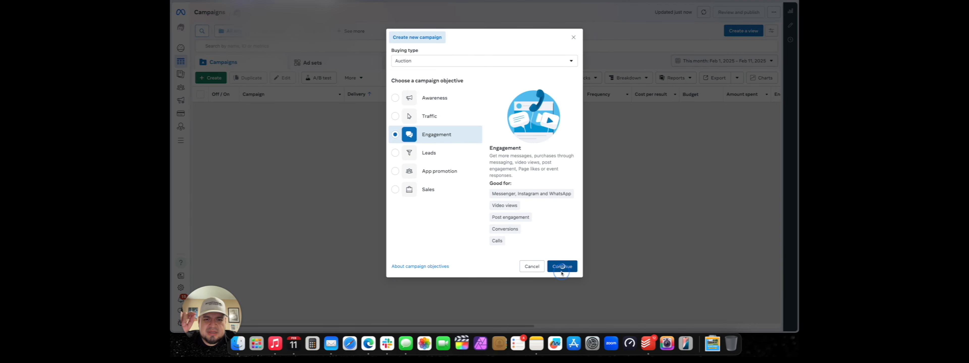
pyautogui.click(444, 177)
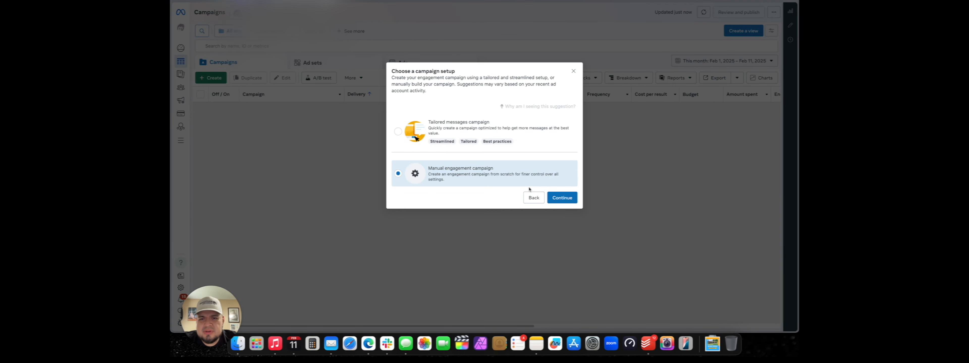
pyautogui.click(562, 198)
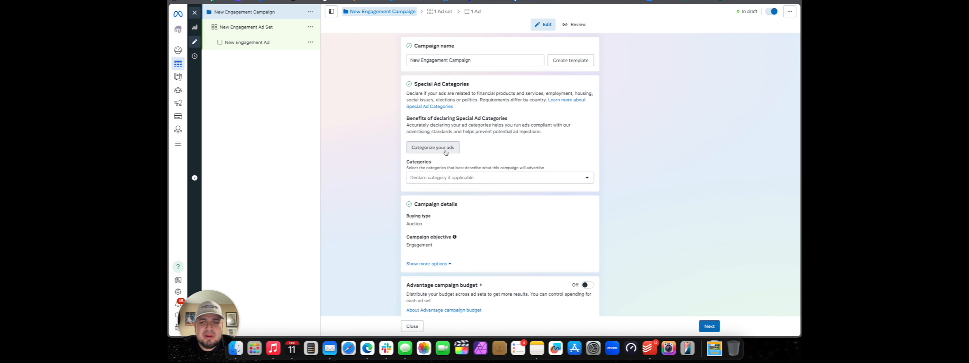
# Declare Housing as the campaign's special ad category
pyautogui.click(480, 180)
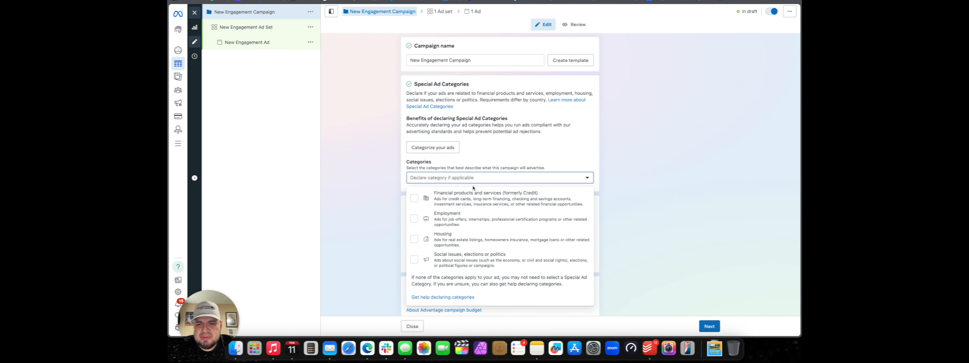
pyautogui.click(414, 239)
pyautogui.scroll(-3, 546, 97)
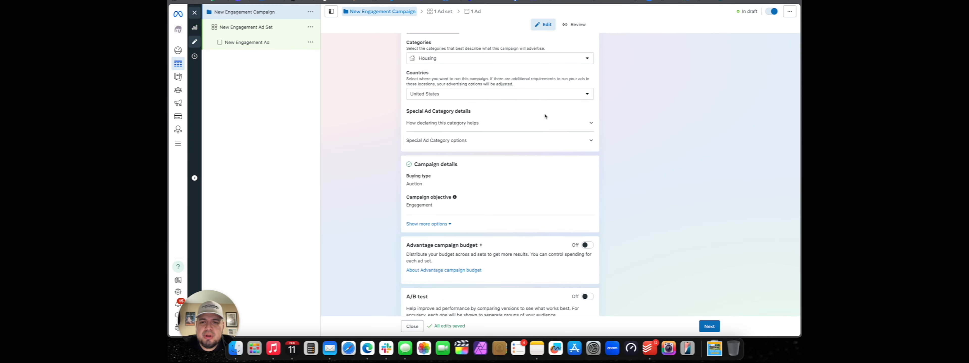
# Name the campaign Alex Buys Homes Texas and continue to its ad set
pyautogui.scroll(-1, 546, 113)
pyautogui.scroll(5, 546, 137)
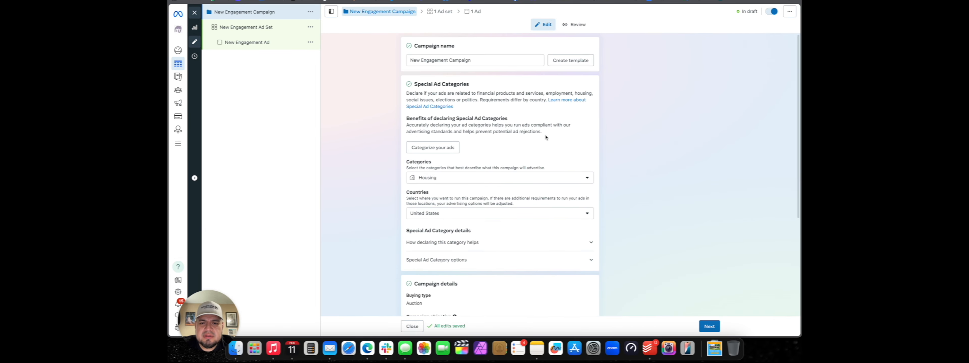
pyautogui.tripleClick(474, 61)
pyautogui.write('Alex Buys Homes Texas')
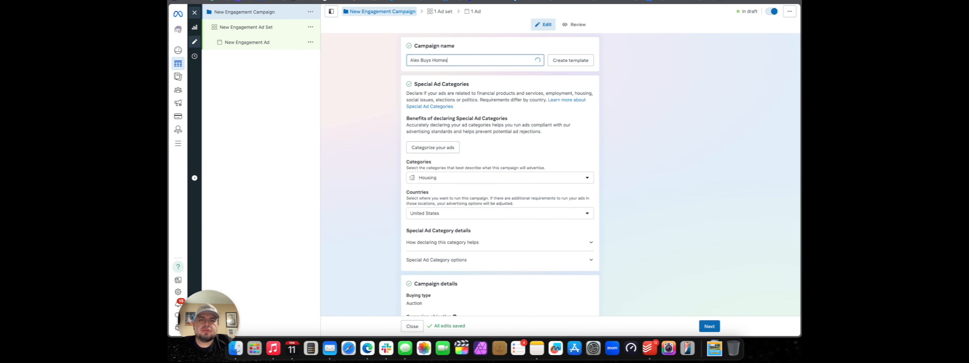
pyautogui.click(709, 327)
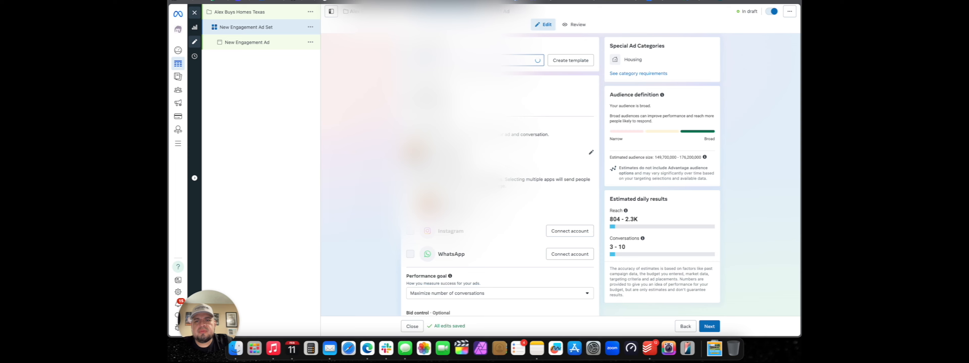
# Name the ad set Texas Homeowners and set its daily budget to $50
pyautogui.scroll(-3, 500, 170)
pyautogui.scroll(-2, 505, 148)
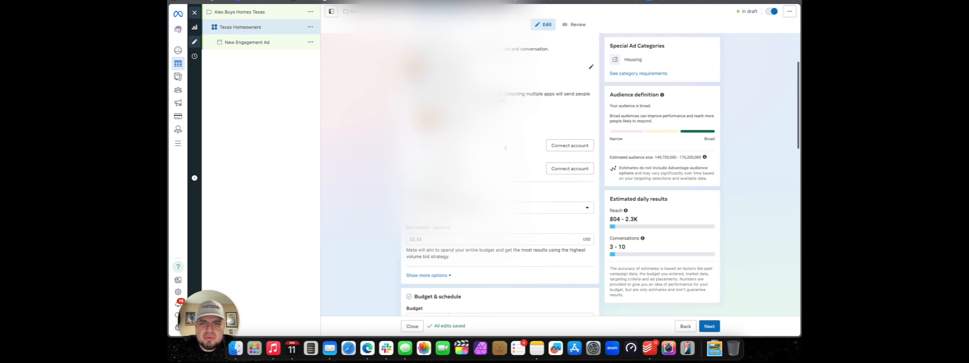
pyautogui.scroll(-2, 505, 148)
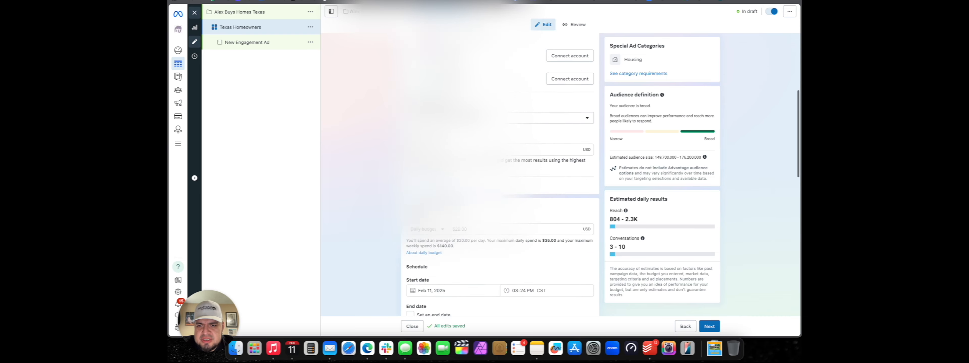
pyautogui.scroll(-10, 500, 170)
pyautogui.click(457, 152)
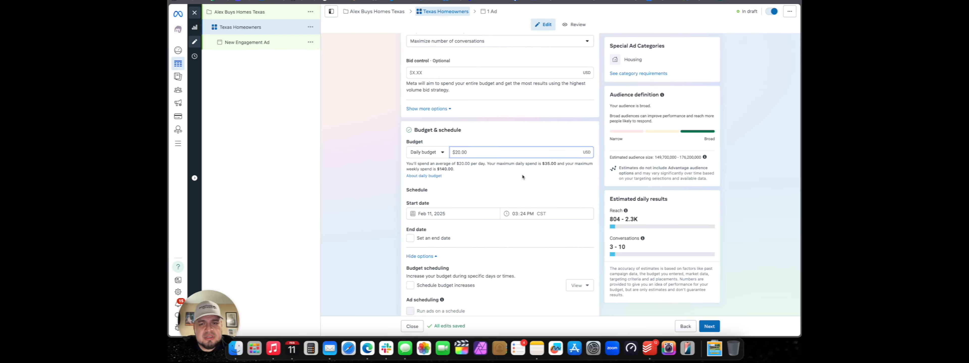
pyautogui.write('5')
pyautogui.click(598, 139)
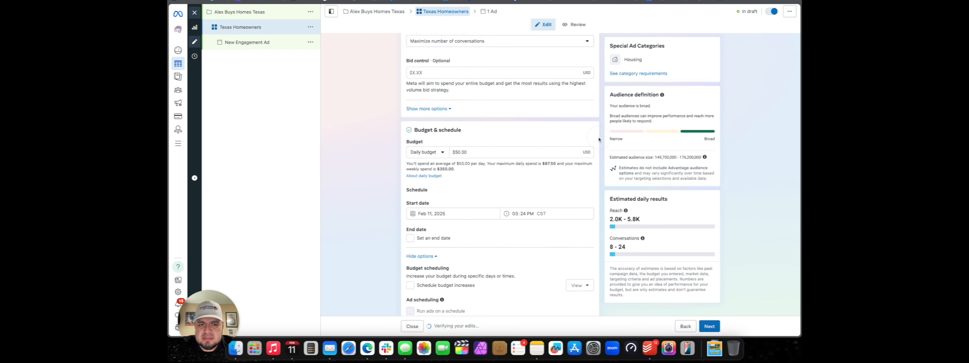
# Raise the ad set's daily budget to $100
pyautogui.click(457, 152)
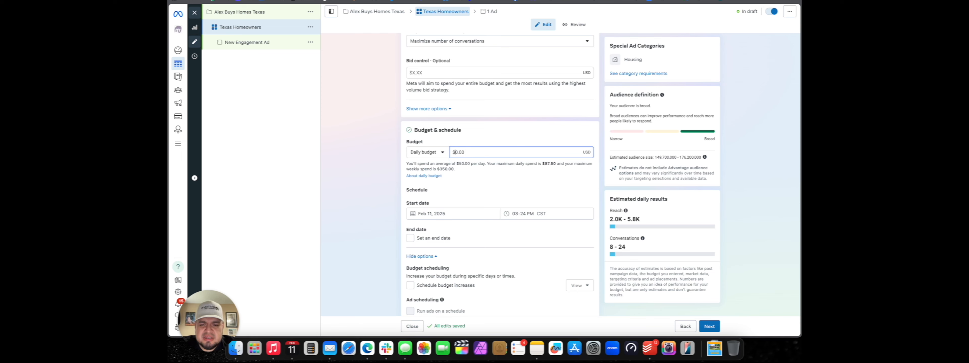
pyautogui.write('10')
pyautogui.click(588, 122)
# Replace the United States audience location with the Houston and Dallas-Ft. Worth DMA markets
pyautogui.scroll(-10, 589, 125)
pyautogui.click(588, 190)
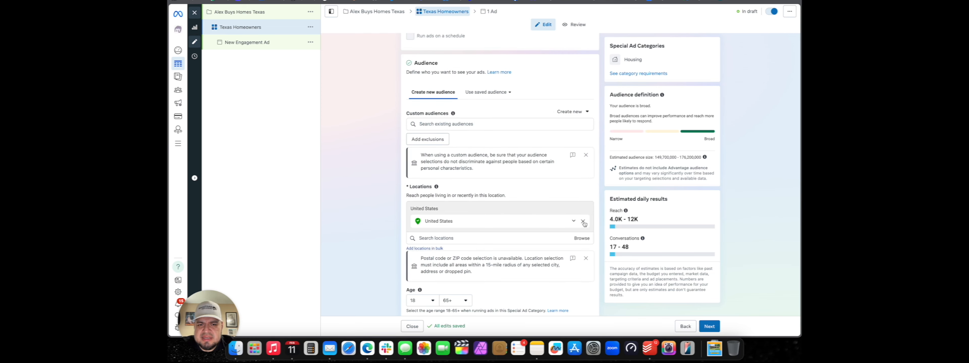
pyautogui.click(582, 222)
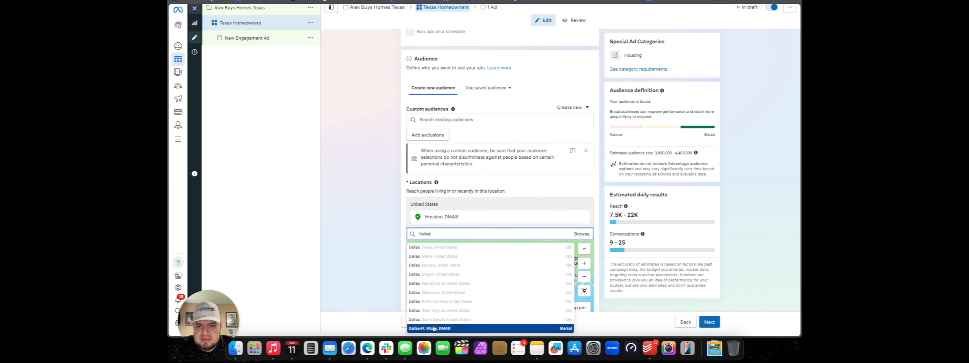
pyautogui.click(495, 225)
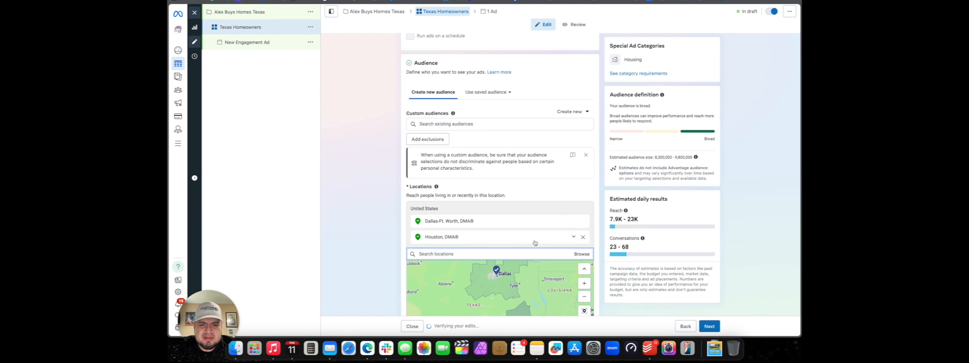
# Add the interests Home (home & garden), Home improvement (home & garden) and Renovation (construction) to the audience's detailed targeting
pyautogui.scroll(-5, 513, 147)
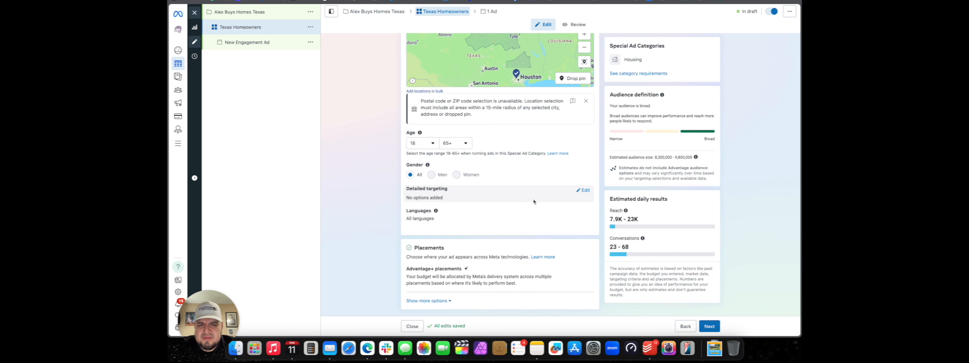
pyautogui.scroll(2, 530, 198)
pyautogui.scroll(-2, 536, 247)
pyautogui.click(586, 191)
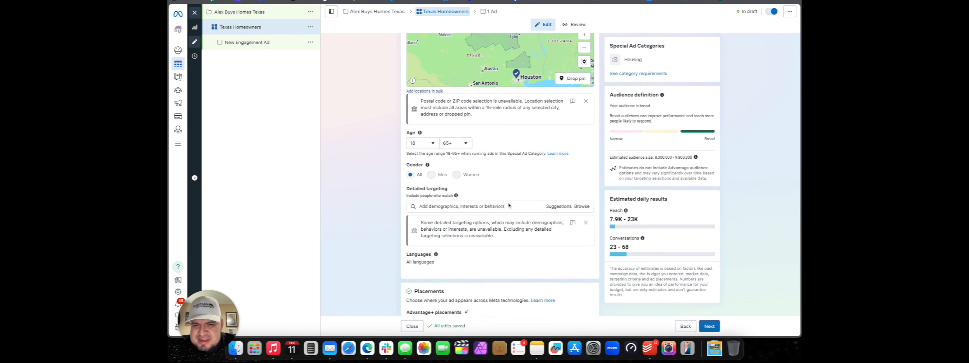
pyautogui.click(493, 206)
pyautogui.write('home and gar')
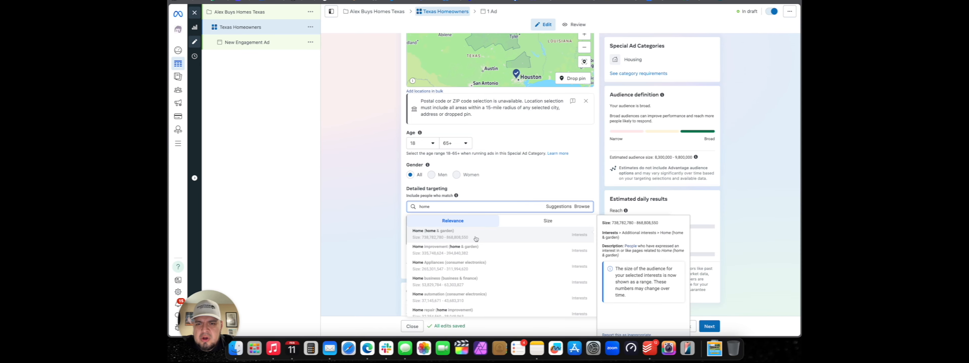
pyautogui.click(476, 228)
pyautogui.click(556, 235)
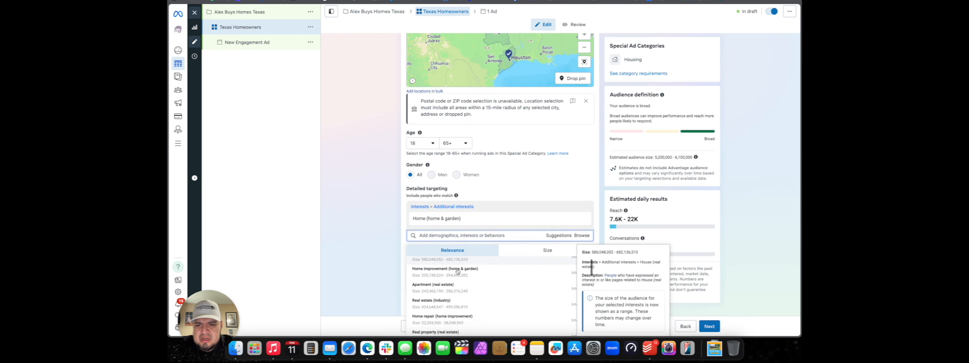
pyautogui.click(459, 268)
pyautogui.scroll(-3, 566, 158)
pyautogui.click(469, 180)
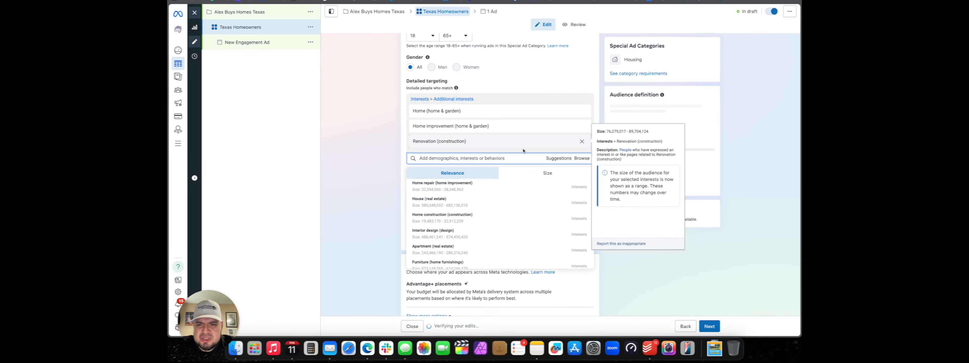
# Add the interests Home Appliances (consumer electronics) and Kitchen (home & garden) to the detailed targeting
pyautogui.scroll(-5, 492, 199)
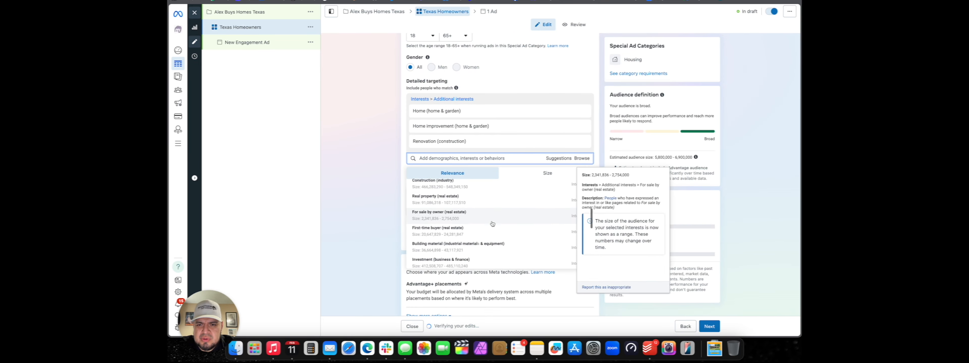
pyautogui.scroll(-3, 492, 224)
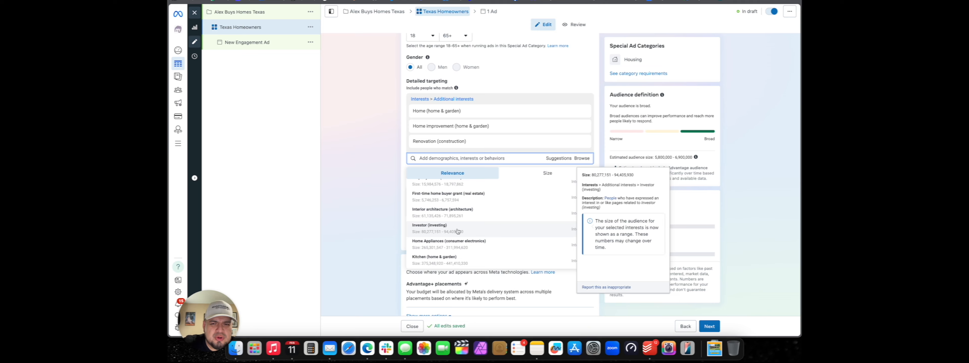
pyautogui.click(455, 248)
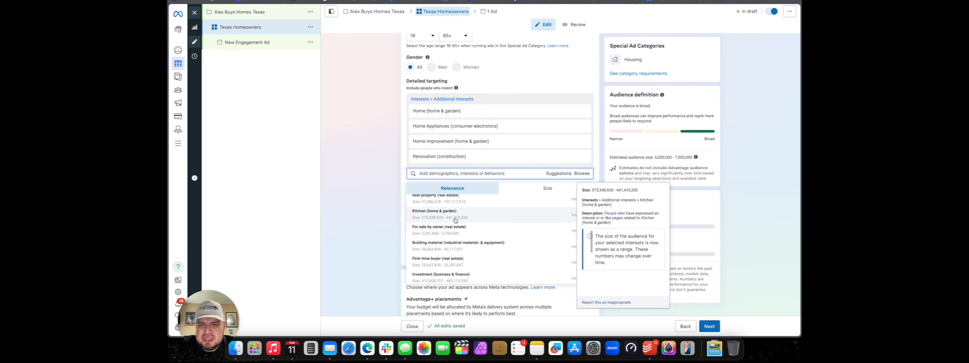
pyautogui.click(456, 215)
pyautogui.click(383, 179)
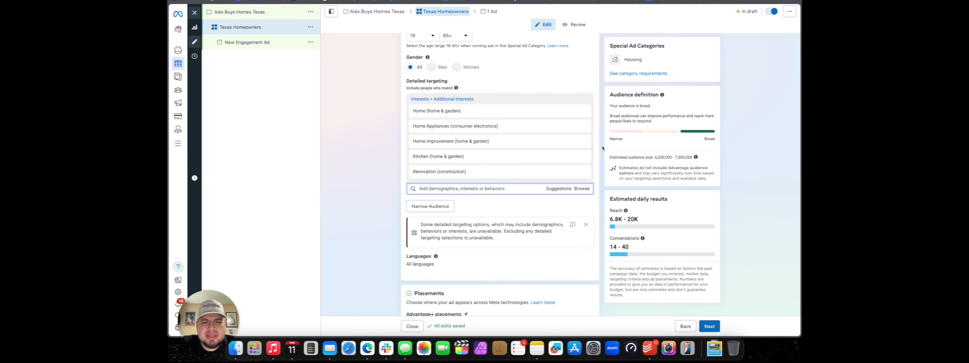
# Remove all the added interests from the audience's detailed targeting
pyautogui.click(583, 112)
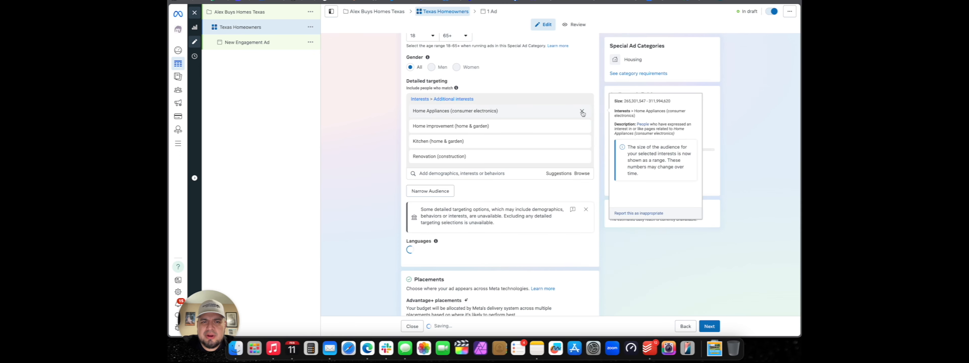
pyautogui.click(582, 100)
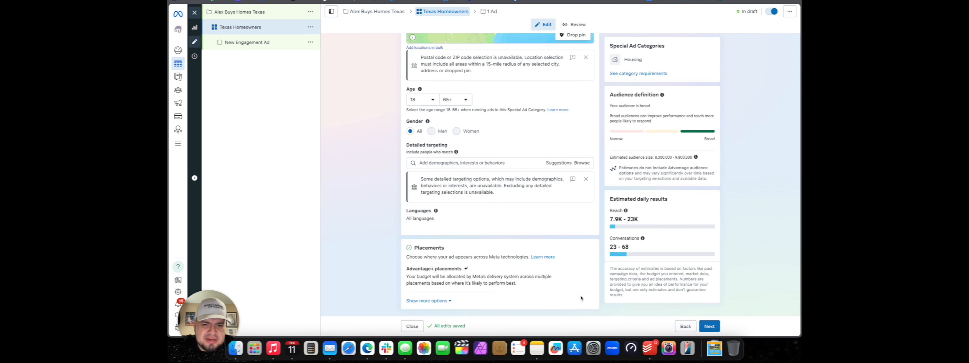
# Name the ad Alex TX Engagement Ad 1 and set up an image ad with the We Buy Homes picture, with the ad preview on
pyautogui.click(709, 327)
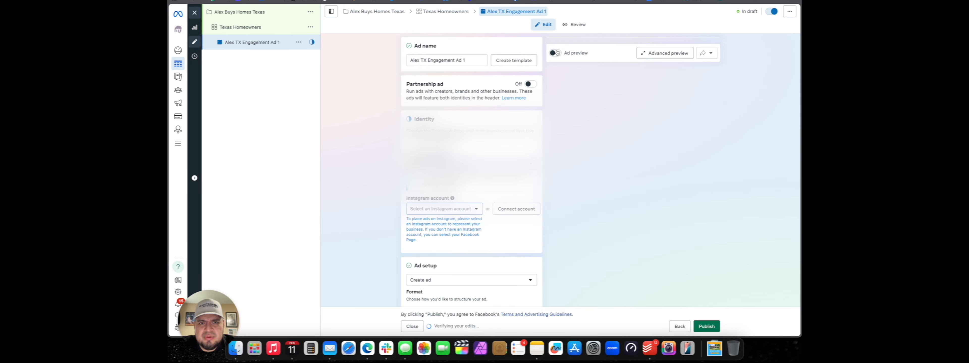
pyautogui.click(556, 53)
pyautogui.scroll(-10, 470, 151)
pyautogui.click(431, 80)
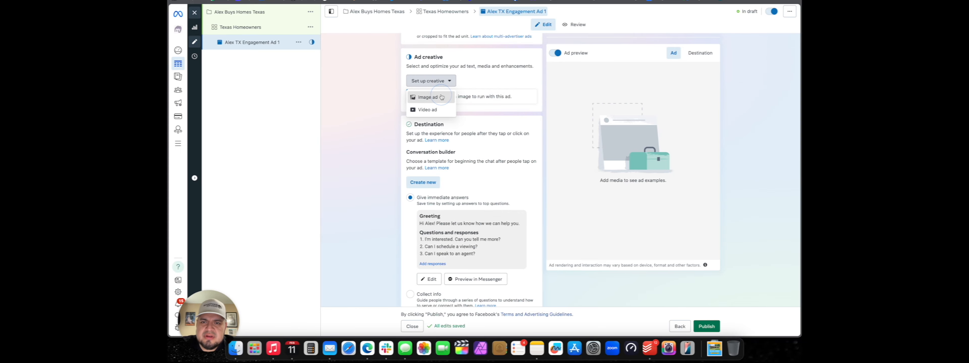
pyautogui.click(429, 97)
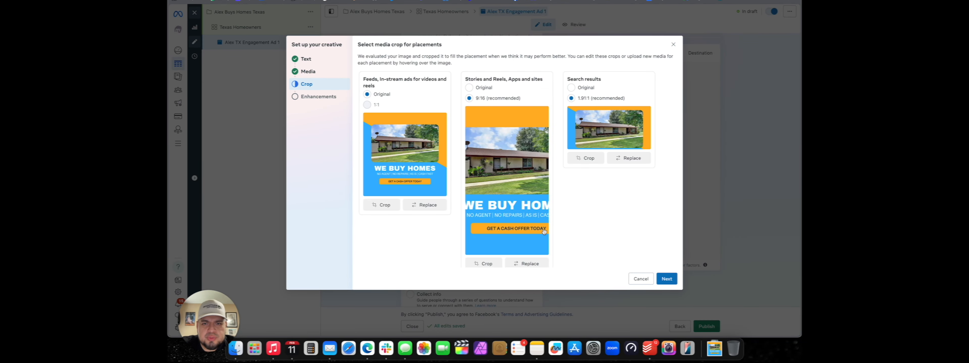
# Use the original image crop for the Stories and Reels and the Search results placements, and finish the creative setup
pyautogui.click(468, 87)
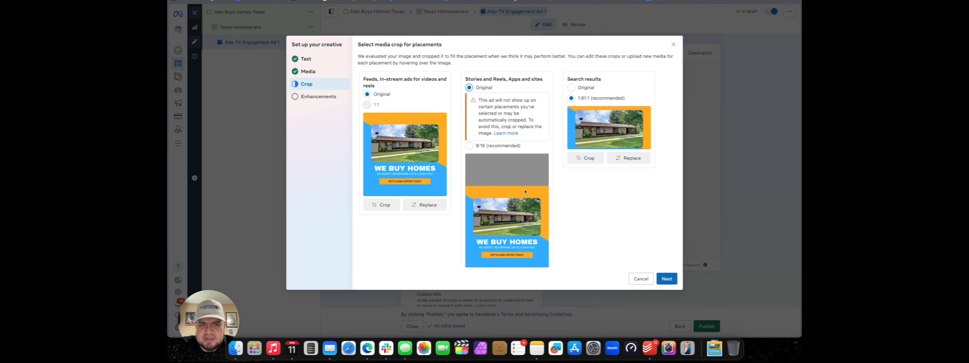
pyautogui.click(571, 87)
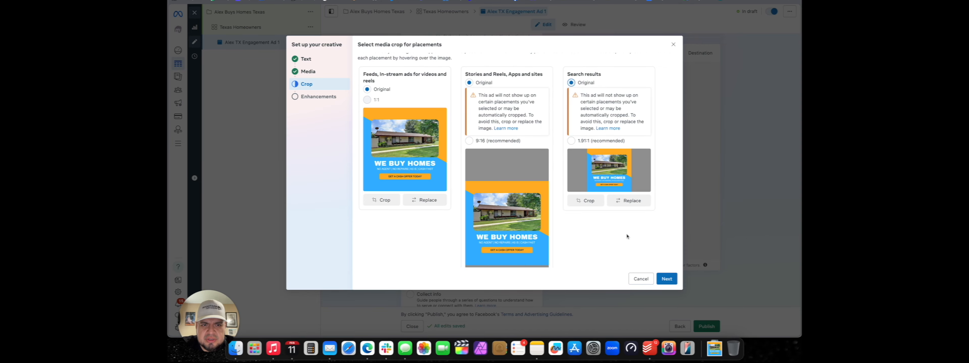
pyautogui.click(666, 279)
pyautogui.click(667, 279)
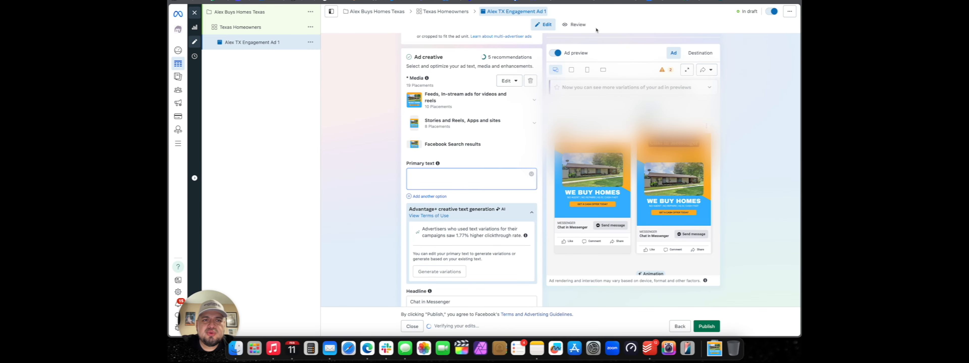
# Paste the generated cash-offer ad copy with its hashtags into the ad's primary text
pyautogui.press('super+v')
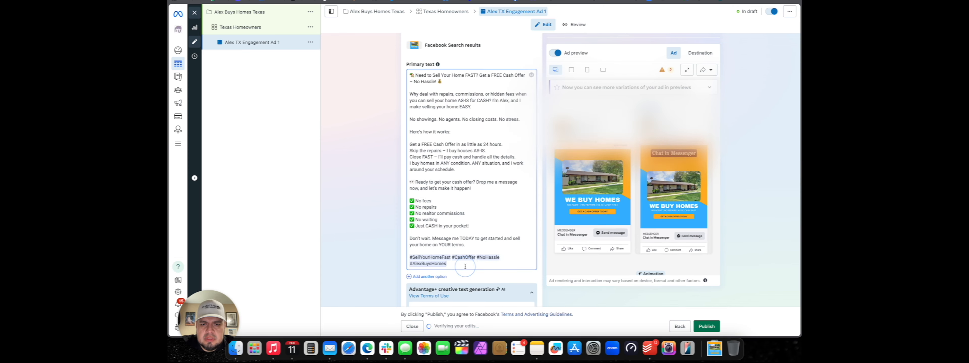
pyautogui.scroll(-3, 515, 135)
pyautogui.click(515, 130)
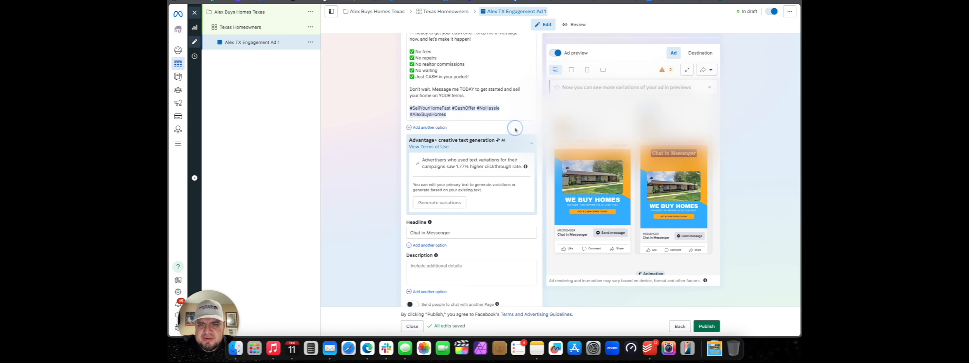
# Change the ad's headline to "Lets Chat About Your Home" followed by an emoji
pyautogui.click(450, 234)
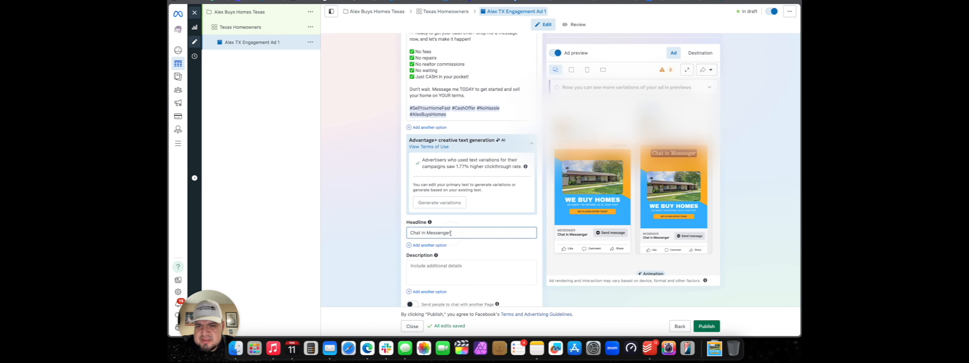
pyautogui.tripleClick(465, 234)
pyautogui.write('Lets Chat About Your Home')
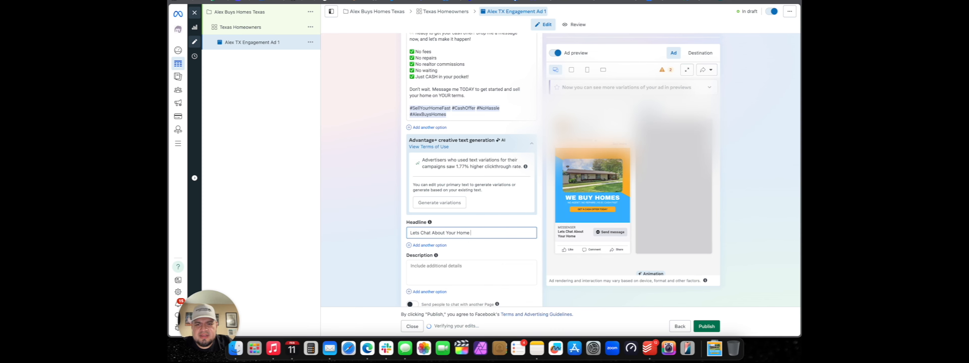
pyautogui.press('ctrl+super+space')
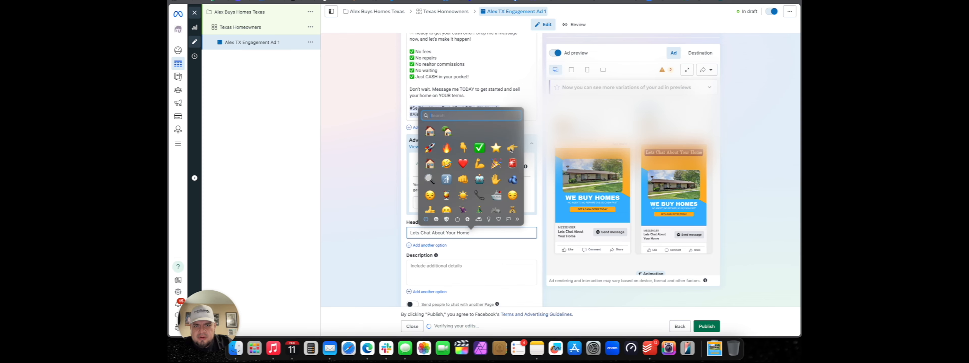
pyautogui.click(481, 217)
# Edit the immediate-answers conversation template, remove its suggested questions, and set the customer actions to None
pyautogui.scroll(-5, 482, 218)
pyautogui.scroll(-5, 481, 217)
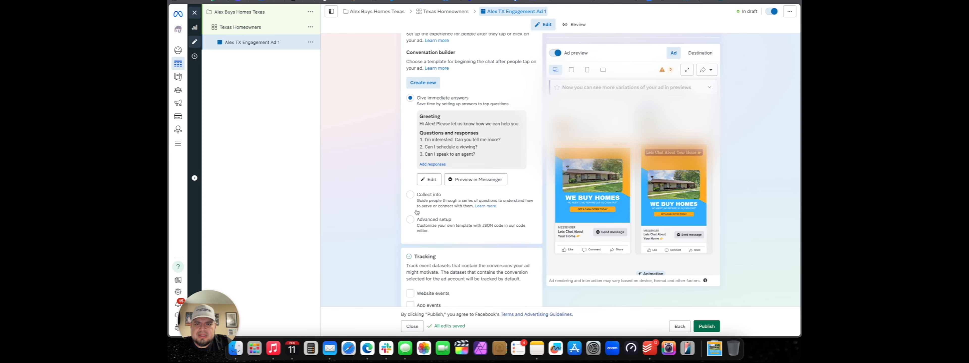
pyautogui.click(432, 180)
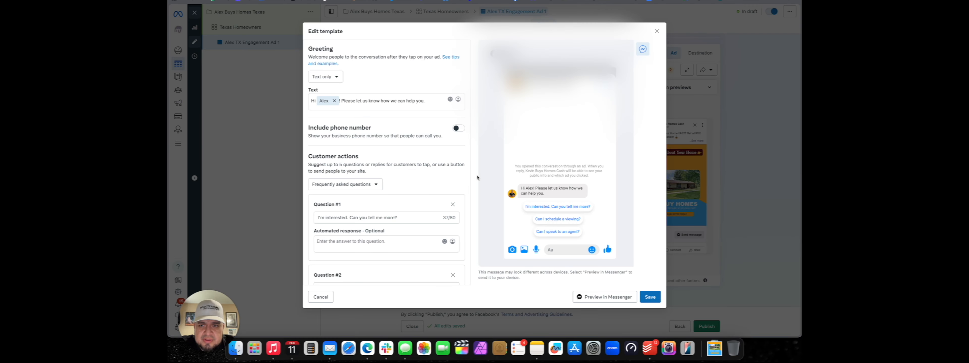
pyautogui.scroll(-5, 453, 199)
pyautogui.click(453, 199)
pyautogui.click(453, 125)
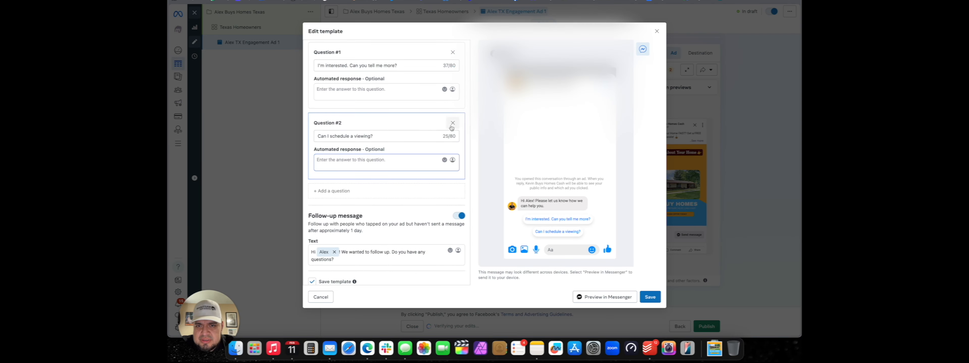
pyautogui.click(440, 181)
pyautogui.click(345, 164)
pyautogui.click(333, 254)
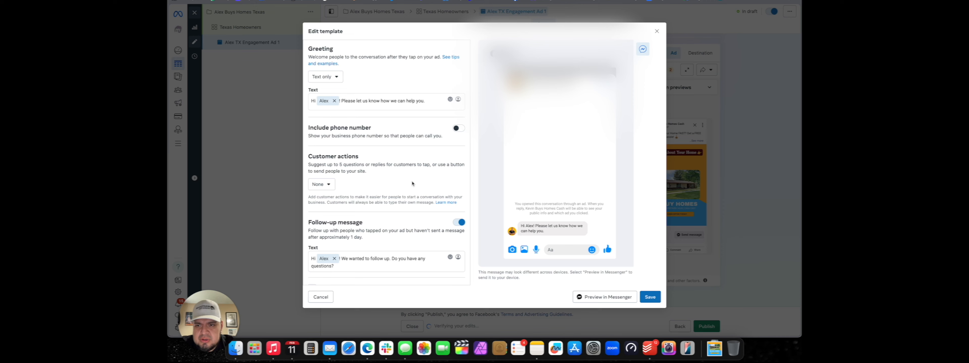
# Replace the greeting text after the contact's name with "I am intersted in selling my home. Can you get me a cash offer?"
pyautogui.scroll(-1, 412, 184)
pyautogui.scroll(1, 412, 184)
pyautogui.moveTo(429, 101); pyautogui.dragTo(431, 101)
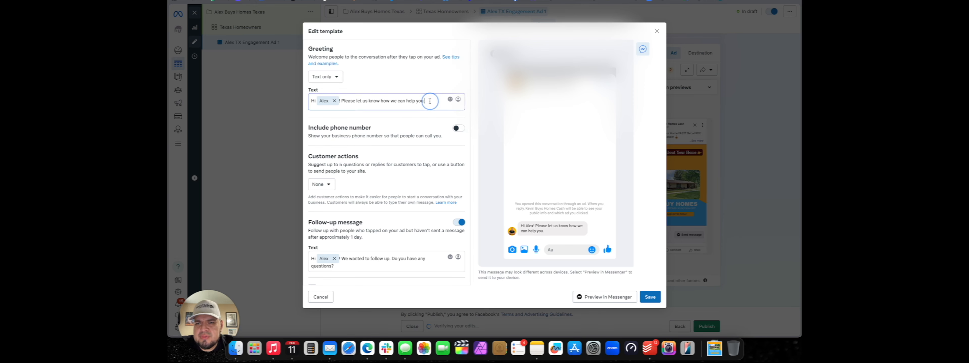
pyautogui.moveTo(431, 100); pyautogui.dragTo(341, 101)
pyautogui.write('I am')
pyautogui.write(' interested in selling my h')
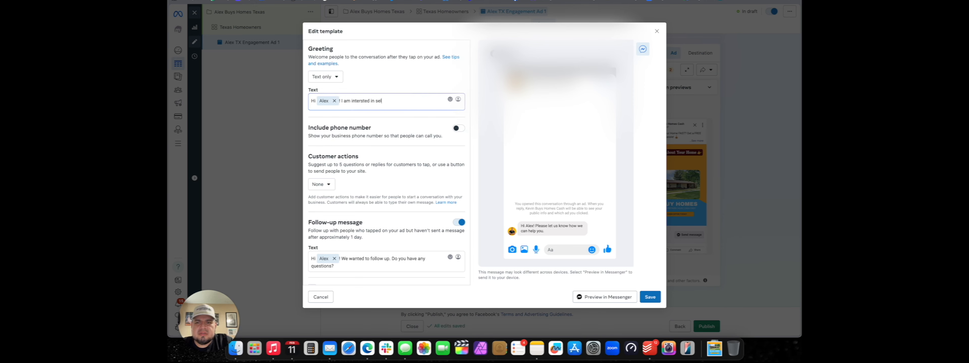
pyautogui.write('ome. Can you ')
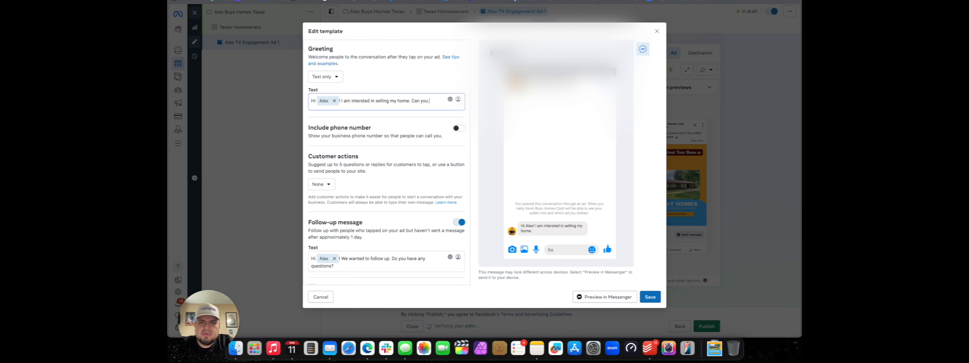
pyautogui.write('get me a cash offer?')
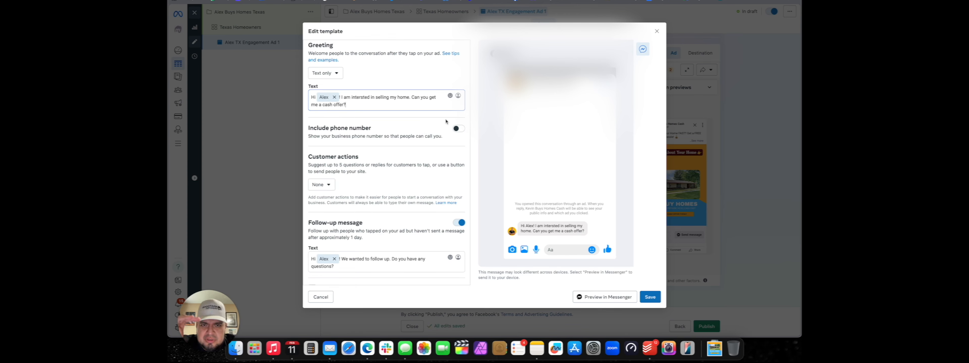
# Check the greeting and the template name, and correct the misspelled word in the greeting to "interested"
pyautogui.moveTo(349, 107); pyautogui.dragTo(309, 97)
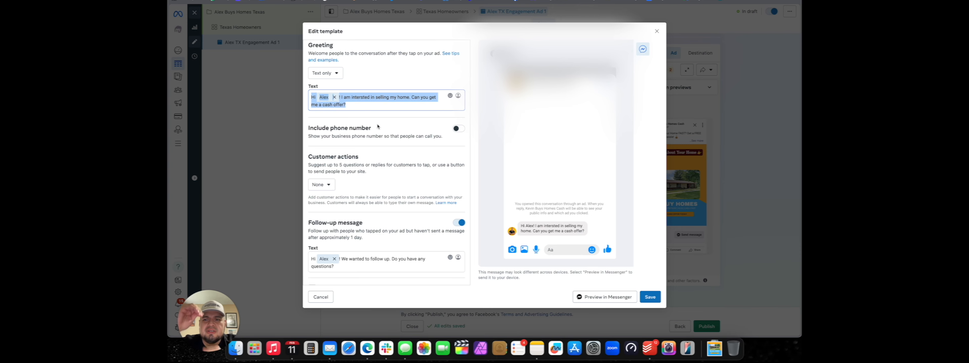
pyautogui.scroll(-2, 389, 150)
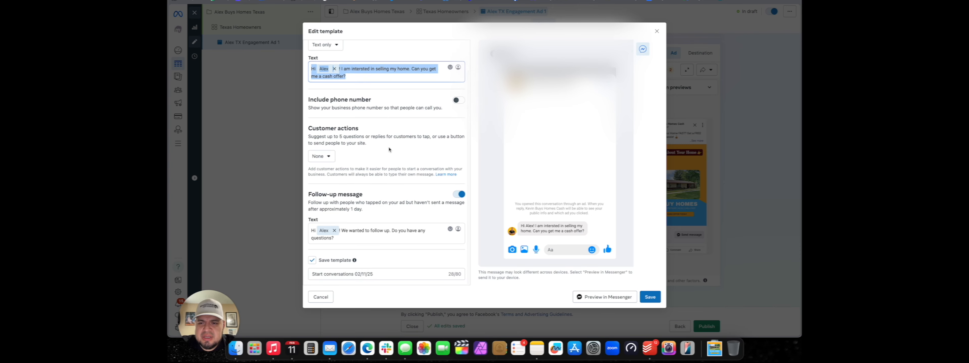
pyautogui.click(373, 275)
pyautogui.scroll(2, 425, 97)
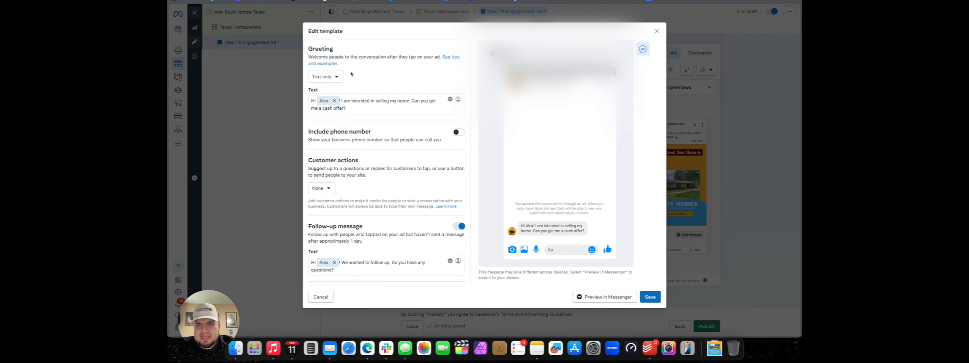
pyautogui.click(354, 106)
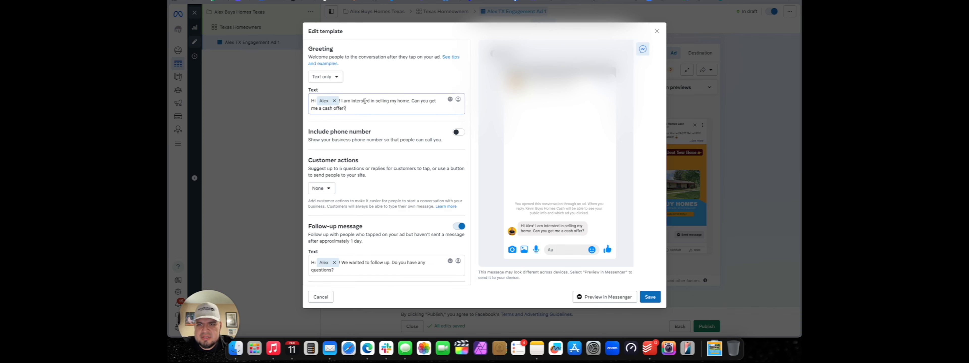
pyautogui.click(365, 101)
pyautogui.click(361, 102)
pyautogui.write('e')
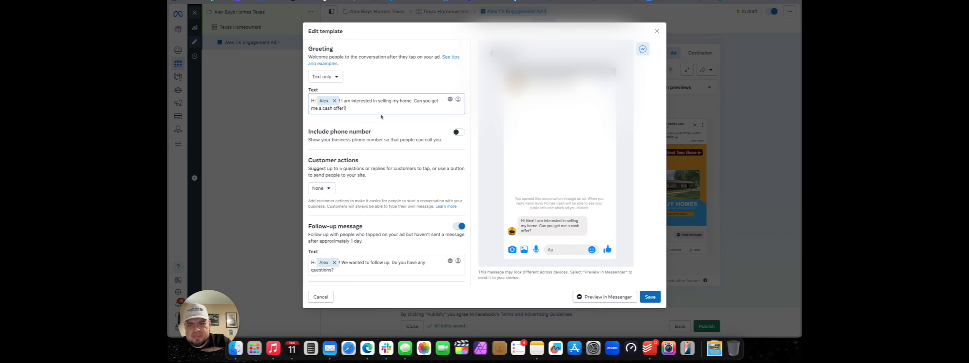
# Close the template editor and add four empty extra primary text options below the ad copy
pyautogui.scroll(-2, 403, 165)
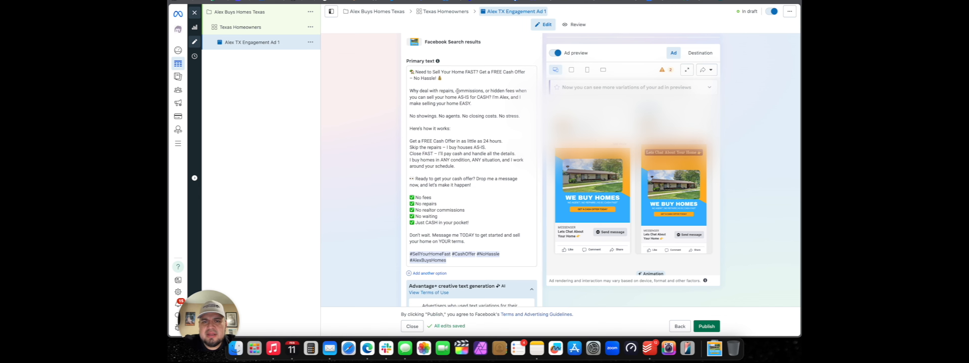
pyautogui.scroll(-3, 482, 115)
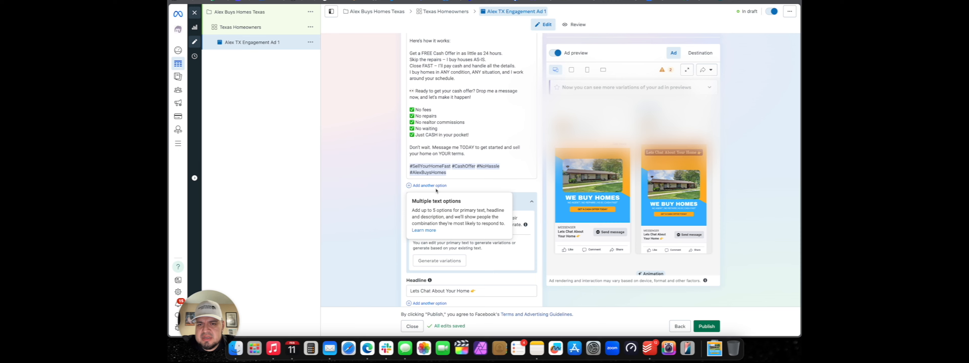
pyautogui.click(435, 187)
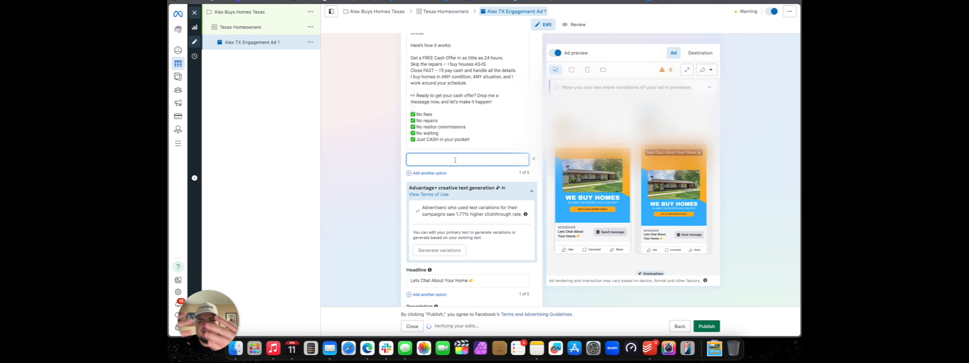
pyautogui.click(444, 174)
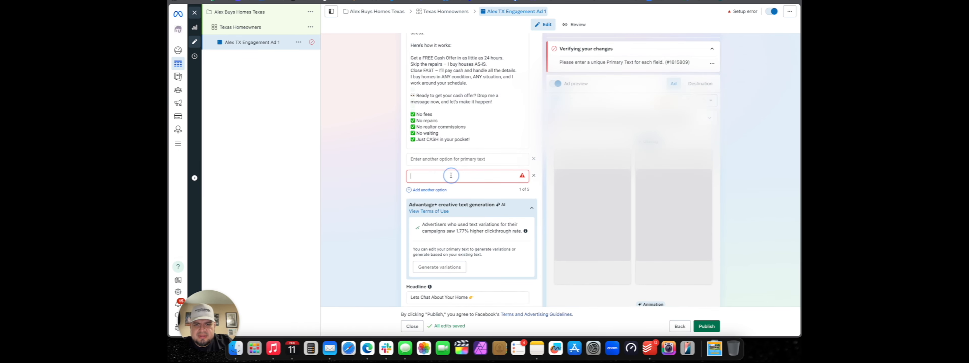
pyautogui.click(431, 190)
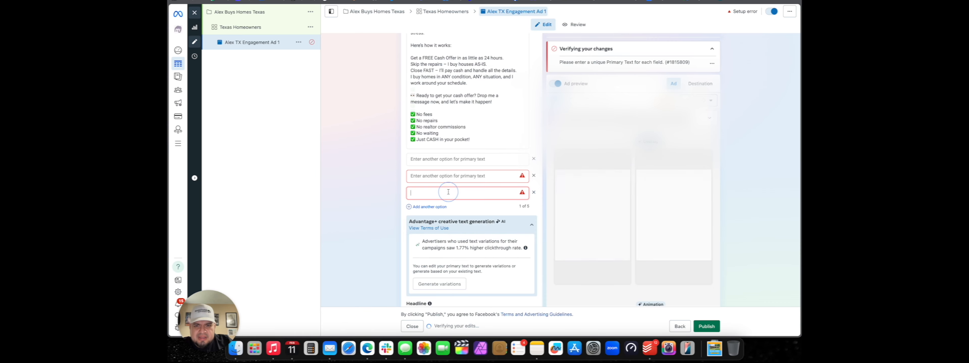
pyautogui.click(434, 208)
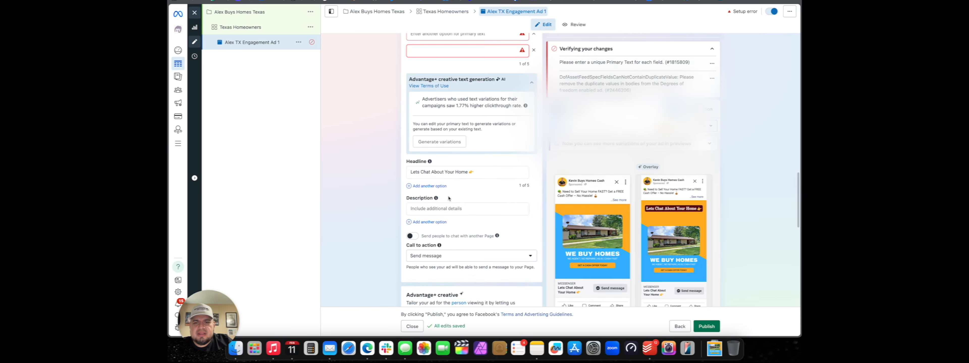
# Add the second headline option "Get A Cash Offer on Your Home 👉" and an empty third headline option
pyautogui.click(429, 186)
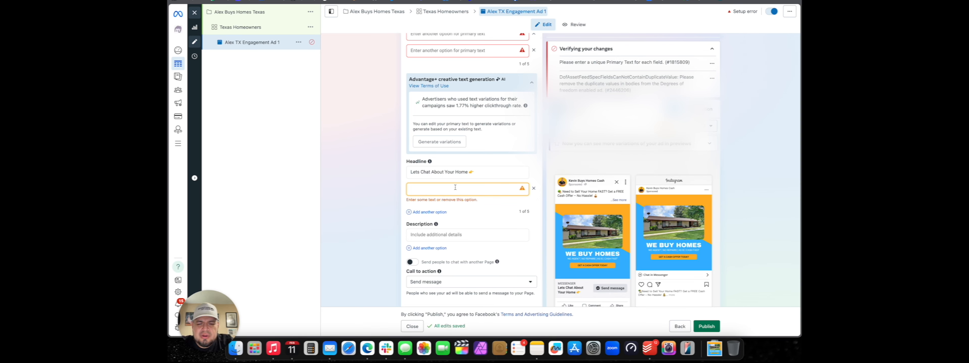
pyautogui.write('Get A Cash Offer on Your Home 👉')
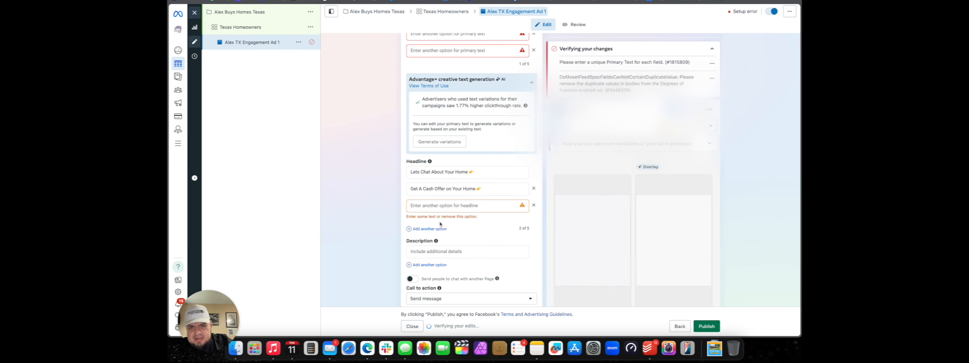
pyautogui.scroll(3, 458, 279)
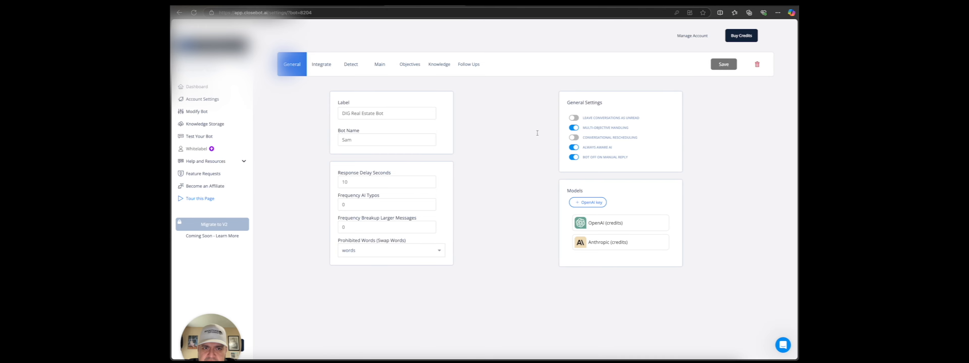
# Switch to CloseBot, review the real estate bot's general settings, and view the account selection for its Lead Connector integration
pyautogui.moveTo(580, 129)
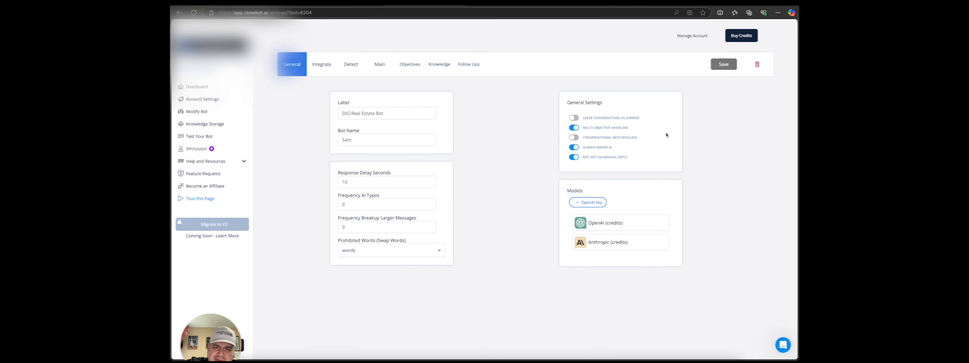
pyautogui.moveTo(594, 148)
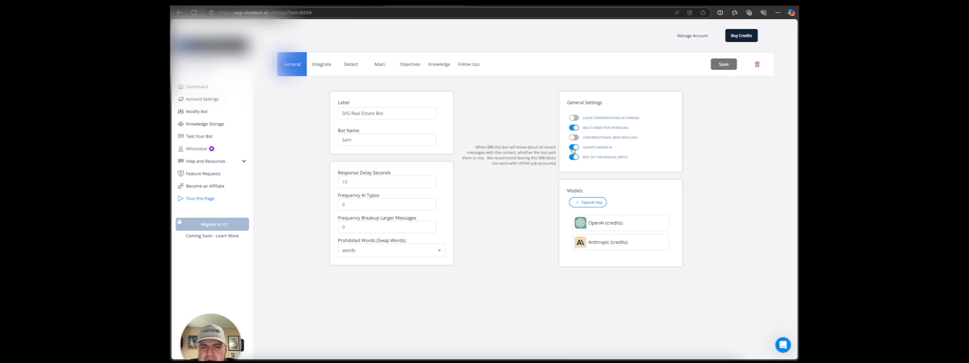
pyautogui.moveTo(575, 159)
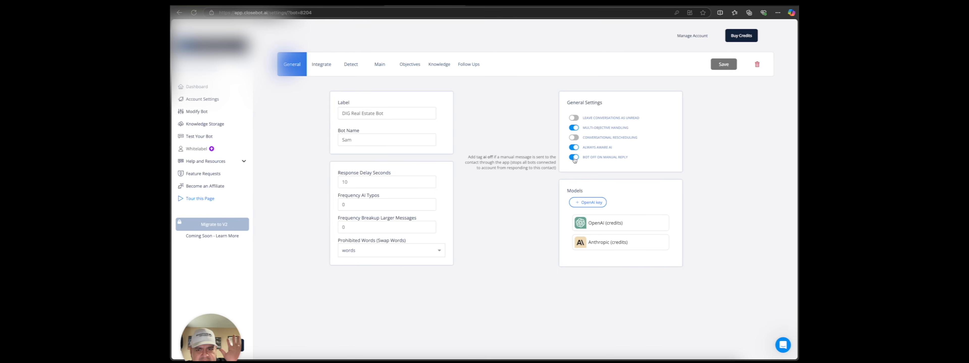
pyautogui.moveTo(621, 225)
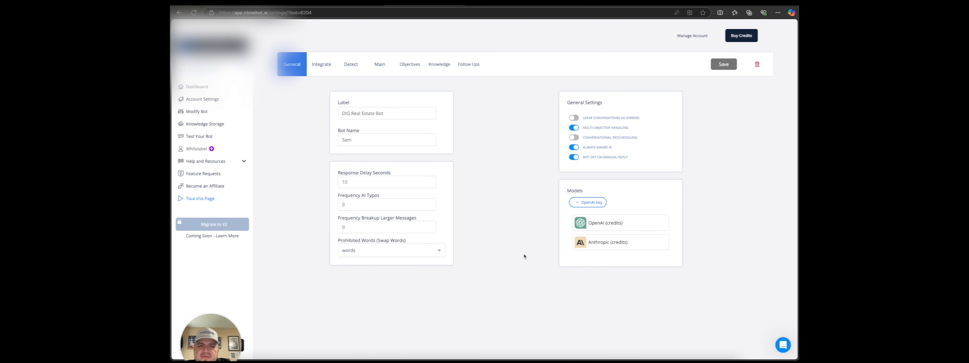
pyautogui.moveTo(485, 204)
pyautogui.click(327, 67)
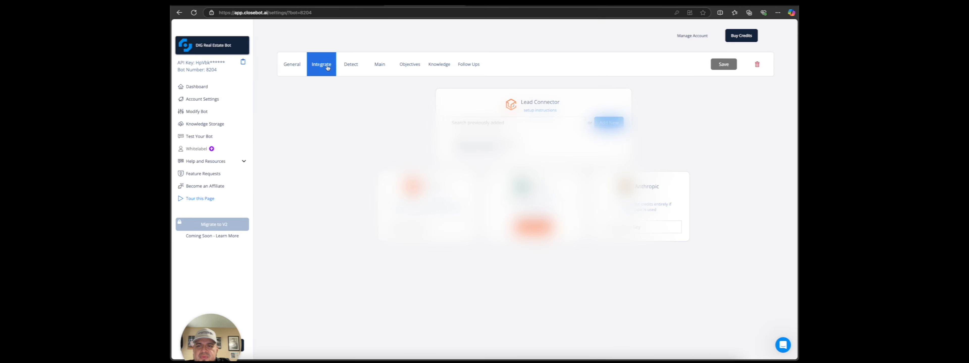
pyautogui.click(611, 123)
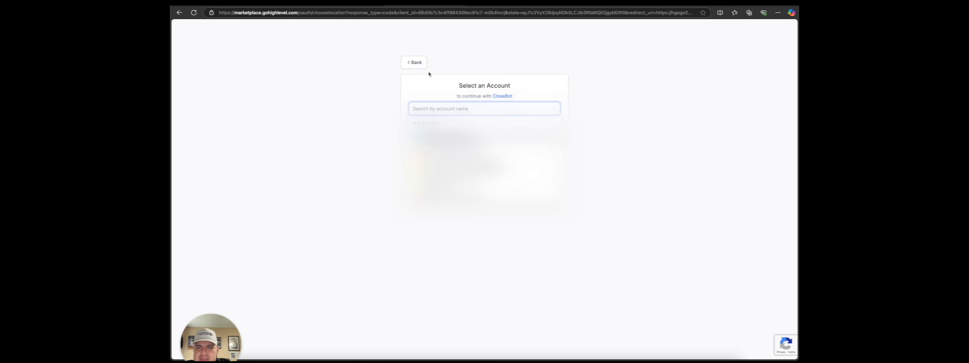
pyautogui.click(417, 63)
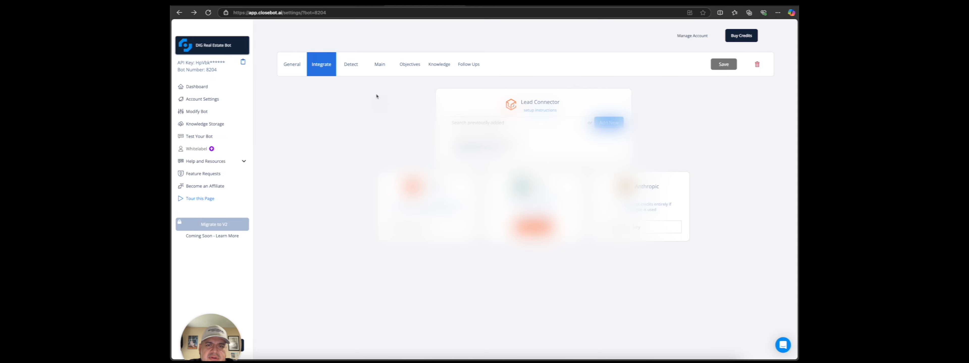
# Enable the stop scenarios for contacts saying goodbye, spammers or phishing, and likely other bots, and save the bot settings
pyautogui.click(355, 69)
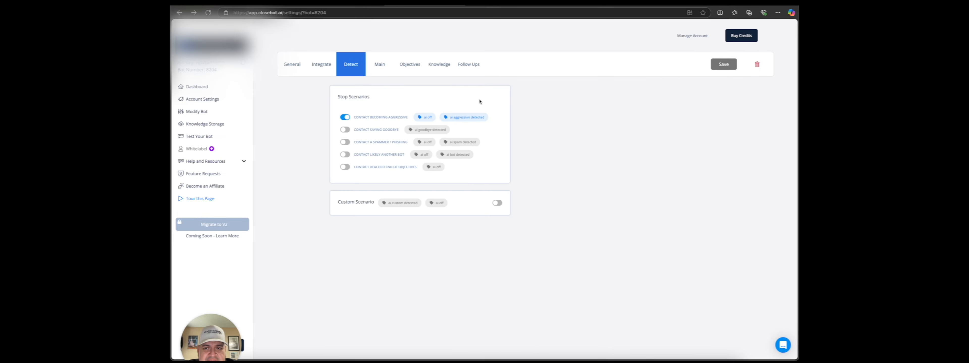
pyautogui.click(345, 130)
pyautogui.click(344, 144)
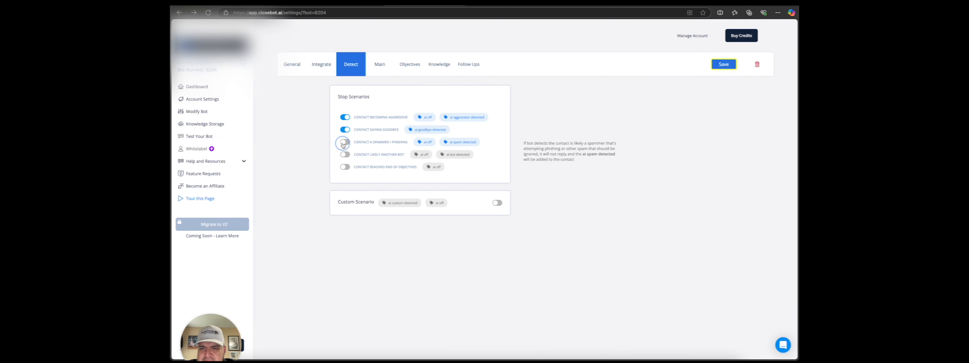
pyautogui.click(345, 155)
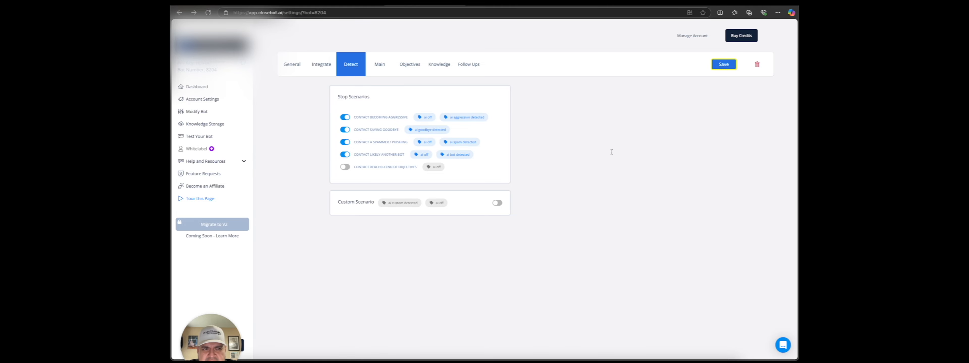
pyautogui.click(723, 70)
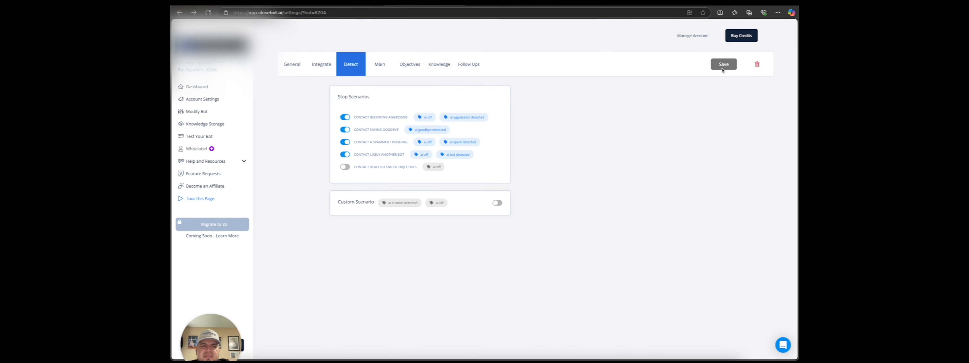
# Review the bot's main settings: voice, why the conversation is happening, important business information, and how to respond
pyautogui.click(380, 64)
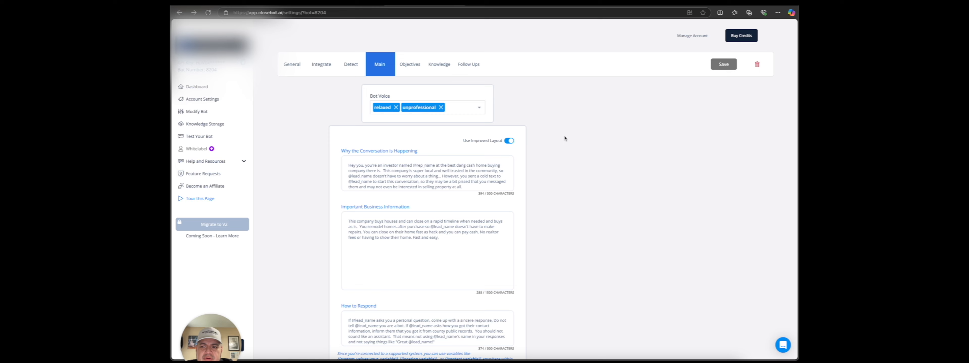
pyautogui.moveTo(425, 118)
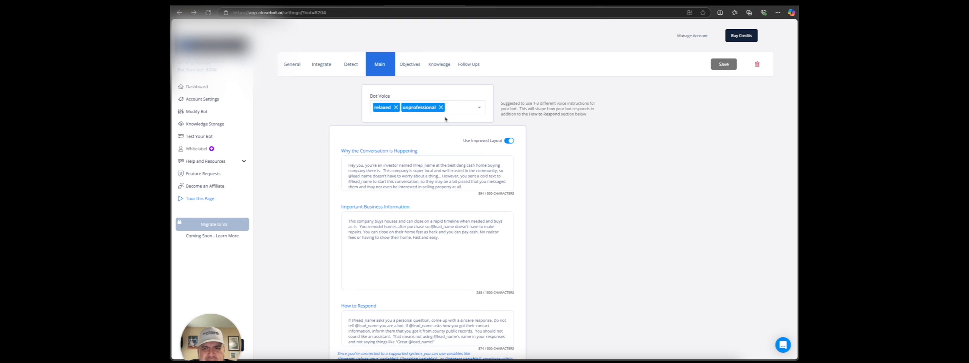
pyautogui.scroll(-1, 464, 168)
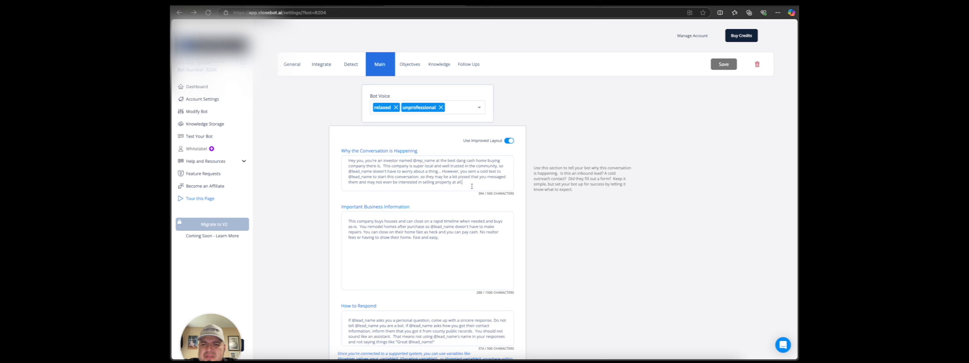
pyautogui.scroll(-1, 564, 169)
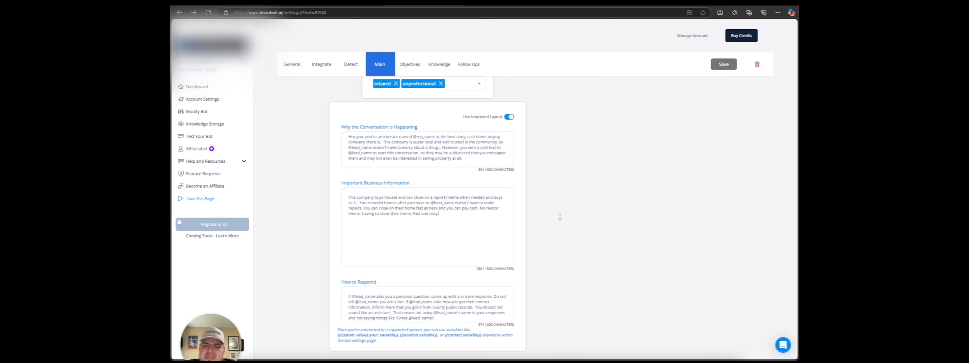
pyautogui.scroll(1, 527, 214)
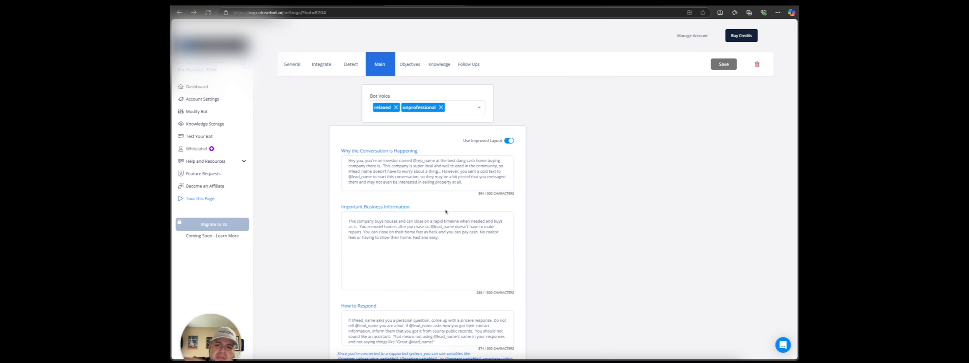
# Open the interest objective and review its description, extra prompt, and available auto field updates
pyautogui.click(410, 65)
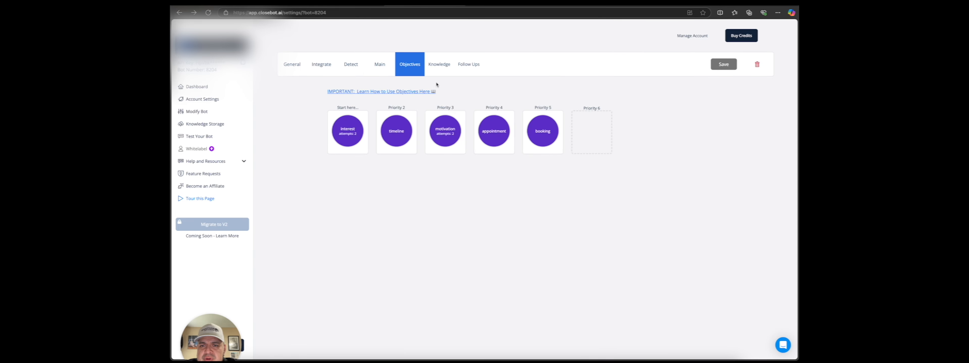
pyautogui.click(350, 131)
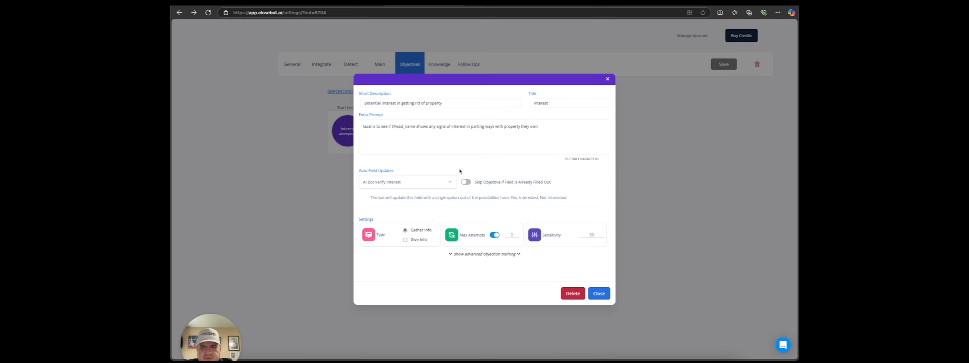
pyautogui.moveTo(449, 105)
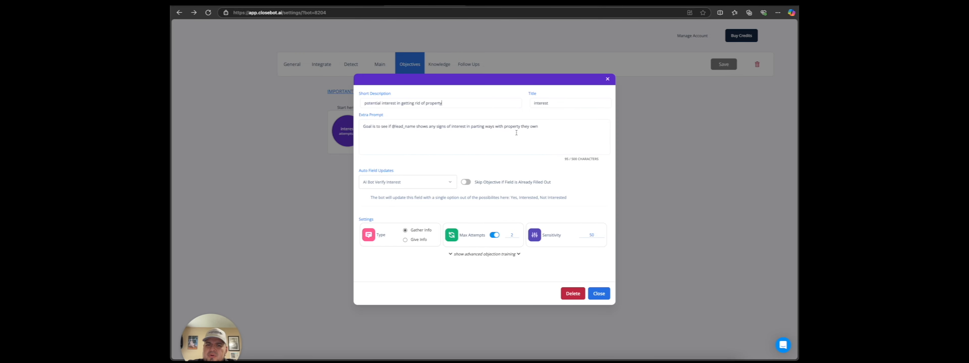
pyautogui.click(433, 183)
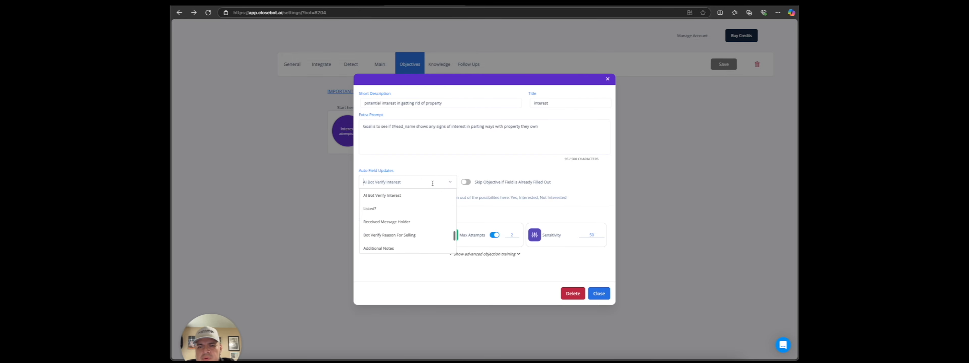
pyautogui.click(459, 161)
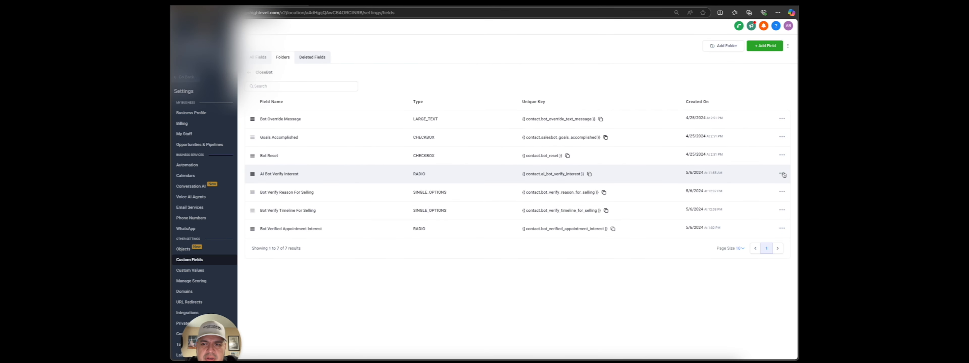
# Open the AI Bot Verify Interest custom field for editing in HighLevel, save it, and switch back to CloseBot
pyautogui.click(783, 174)
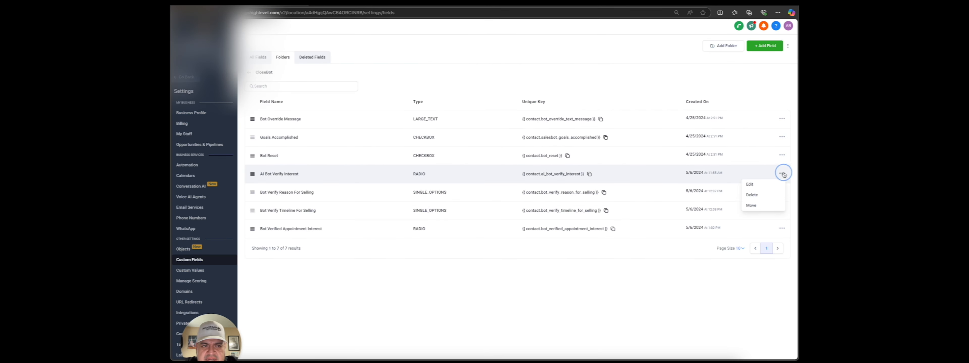
pyautogui.click(762, 183)
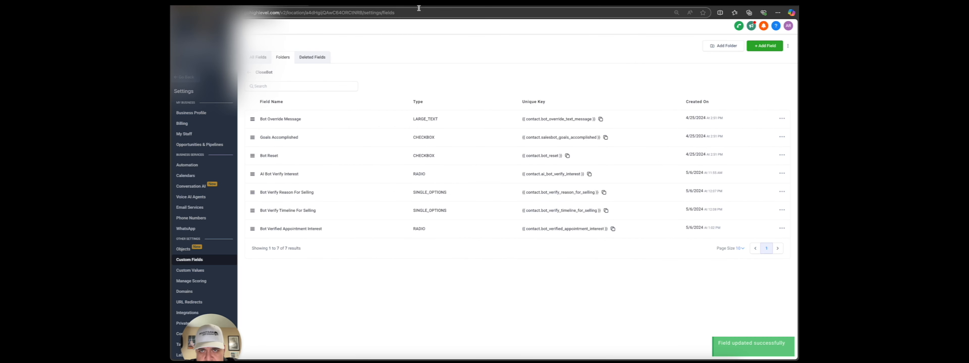
pyautogui.click(421, 6)
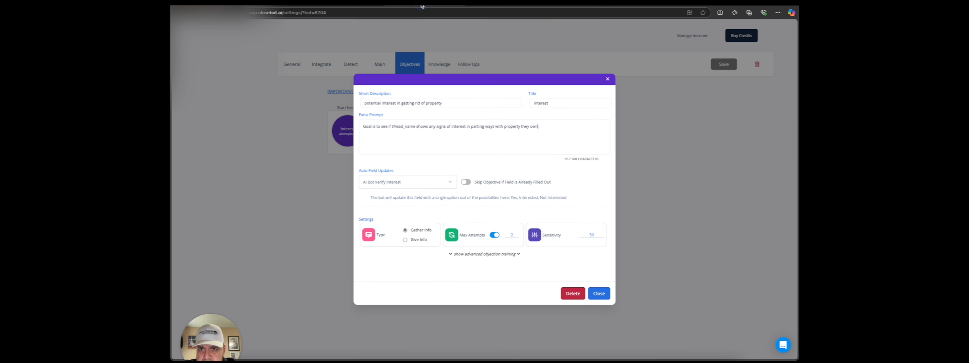
# Select AI Bot Verify Interest as the interest objective's auto field, leave skipping when already filled out disabled, and close the objective
pyautogui.click(450, 180)
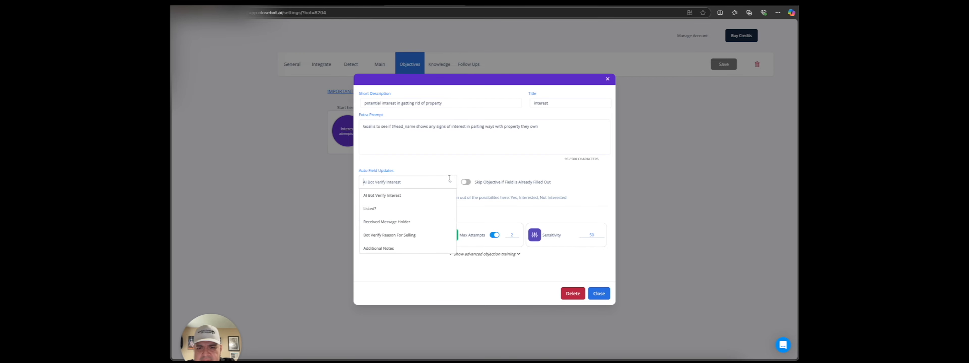
pyautogui.click(402, 196)
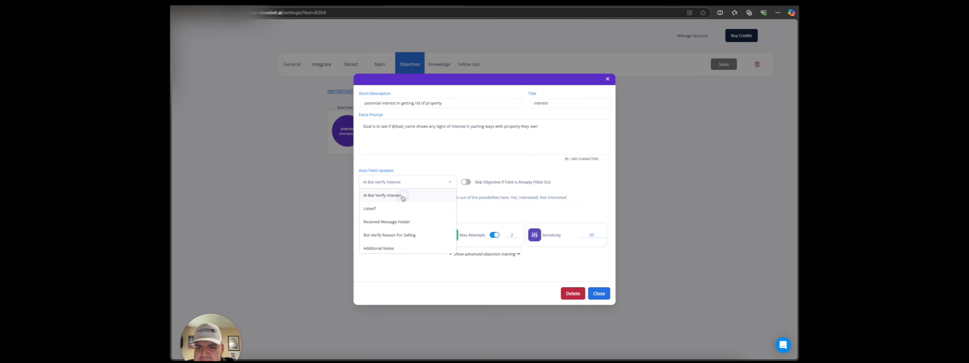
pyautogui.click(465, 183)
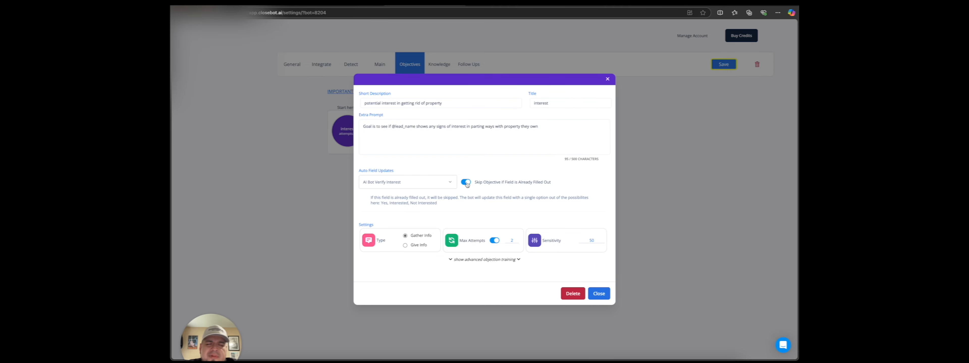
pyautogui.click(467, 183)
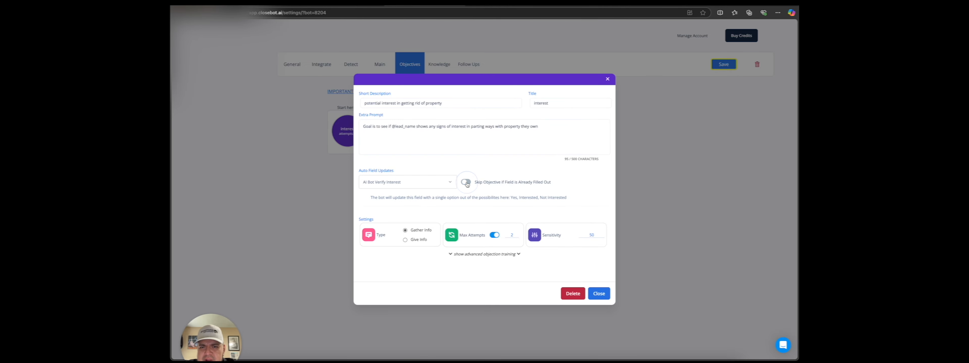
pyautogui.click(599, 295)
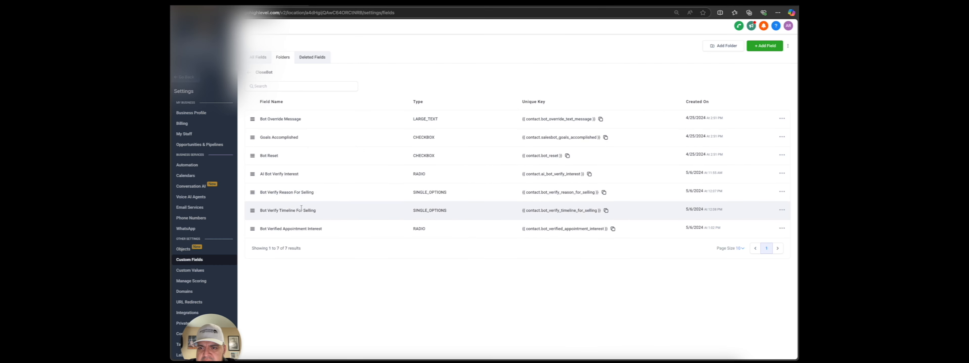
# Inspect the name and options of the Bot Verify Timeline For Selling custom field, close it unsaved, and return to CloseBot
pyautogui.click(783, 210)
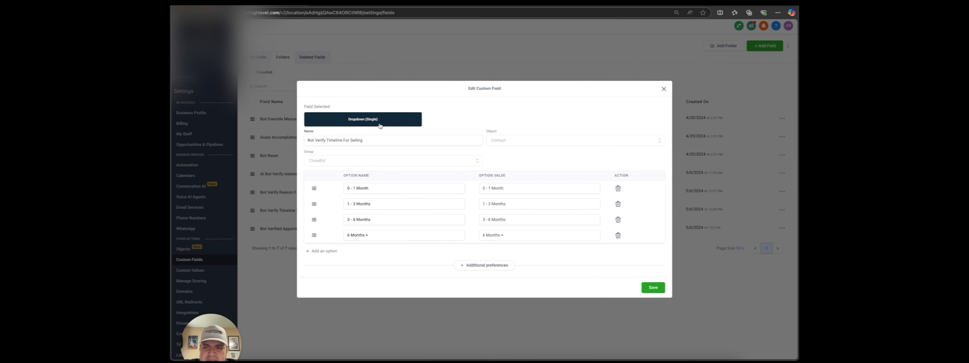
pyautogui.doubleClick(361, 141)
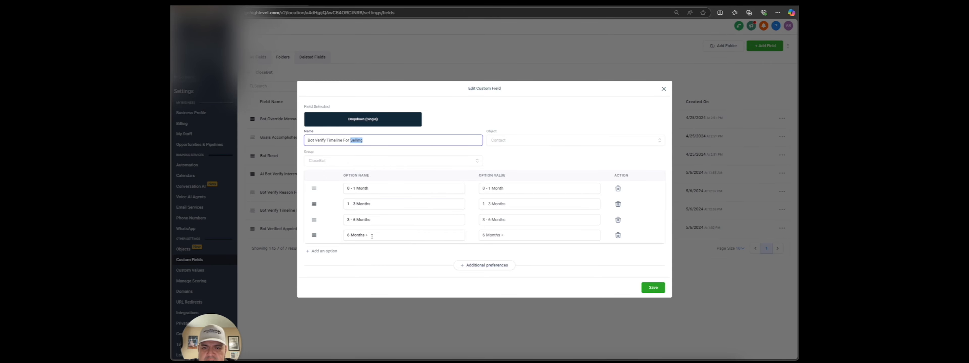
pyautogui.click(664, 89)
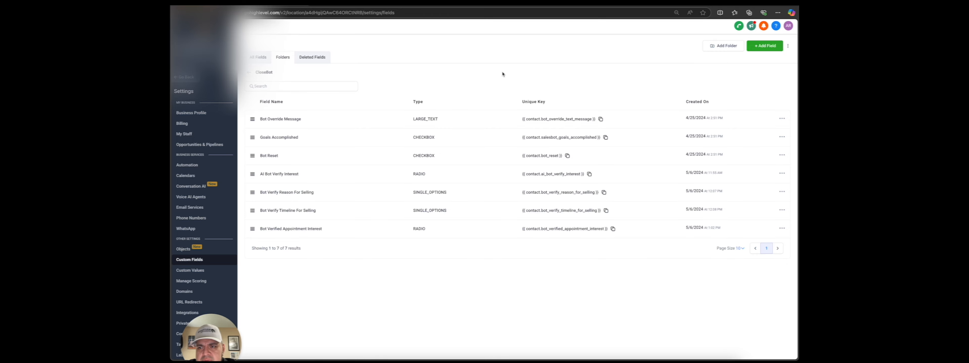
pyautogui.click(425, 4)
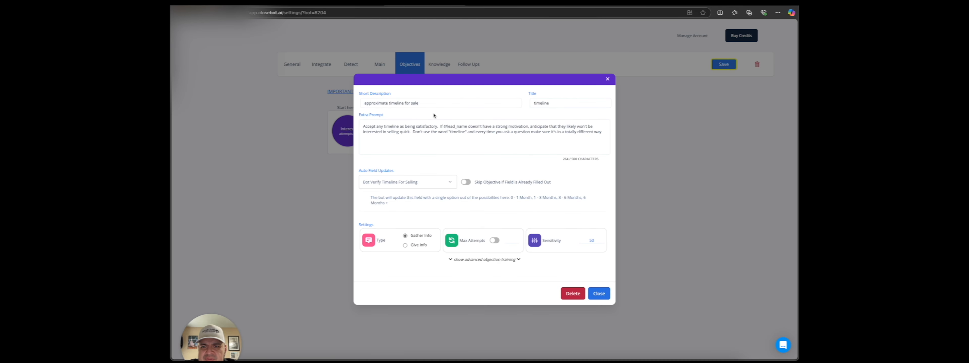
# Review the timeline objective's auto field choices and its option to skip when the field is already filled out
pyautogui.click(448, 184)
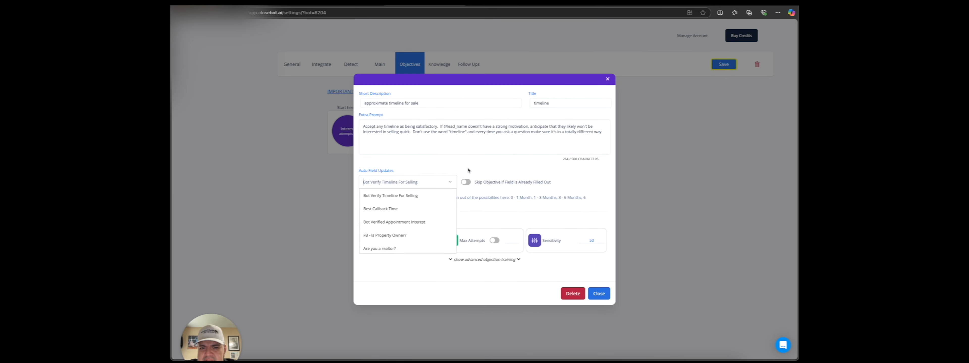
pyautogui.click(468, 170)
pyautogui.click(467, 183)
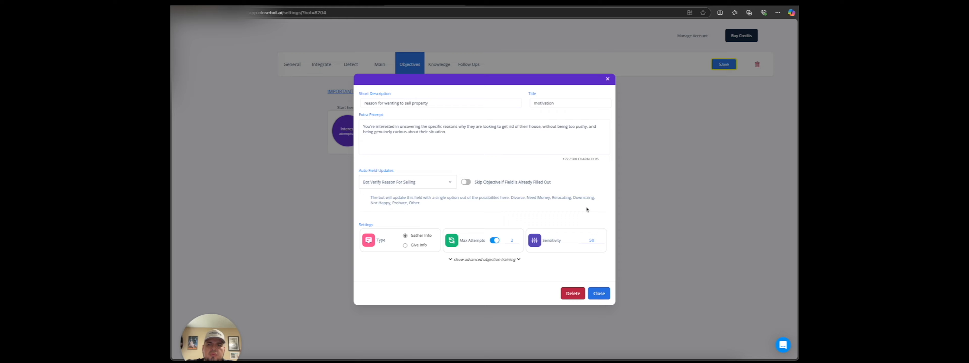
# Review the motivation objective's short description, extra prompt, and auto field choices
pyautogui.tripleClick(399, 103)
pyautogui.click(412, 128)
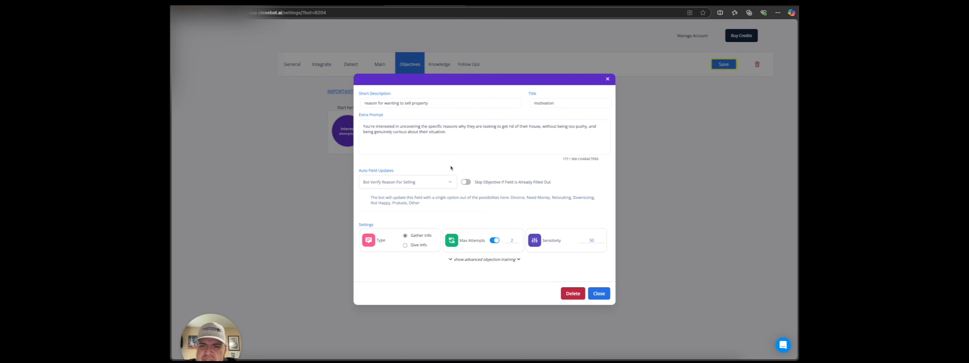
pyautogui.click(449, 182)
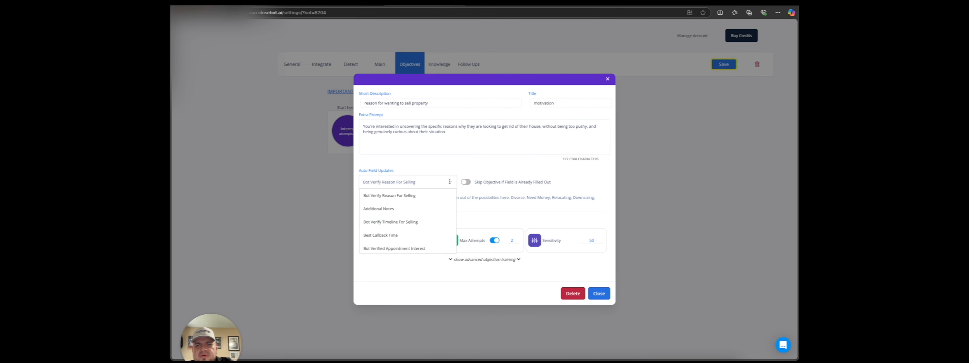
# Switch to HighLevel to inspect the Bot Verify Reason For Selling field's options, and check the matching auto field in CloseBot's motivation objective
pyautogui.click(284, 5)
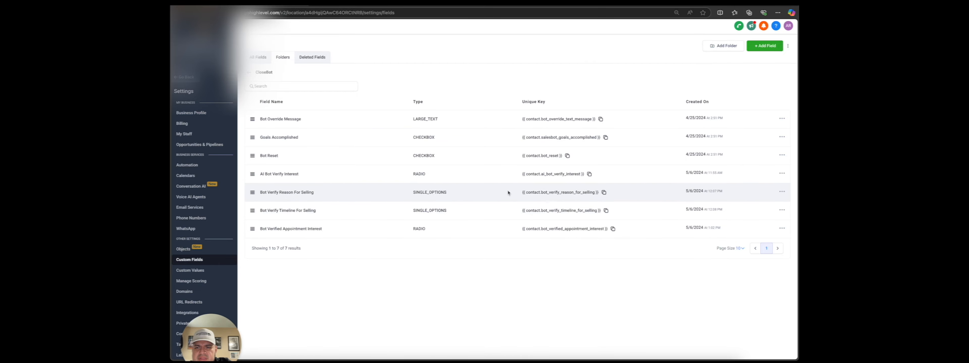
pyautogui.click(782, 192)
pyautogui.click(764, 203)
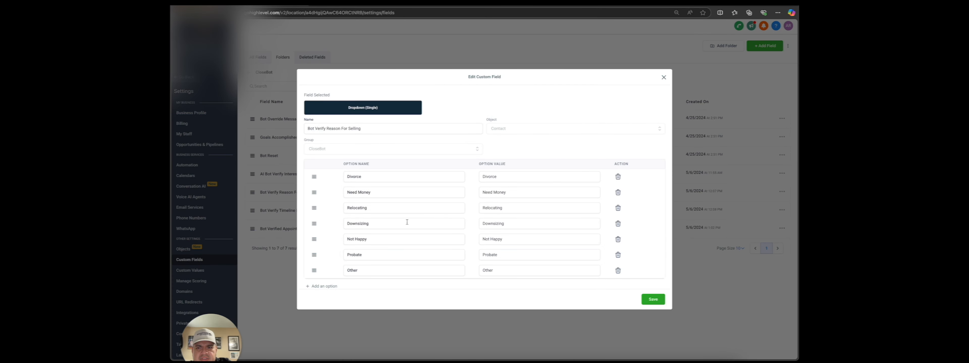
pyautogui.scroll(-1, 387, 196)
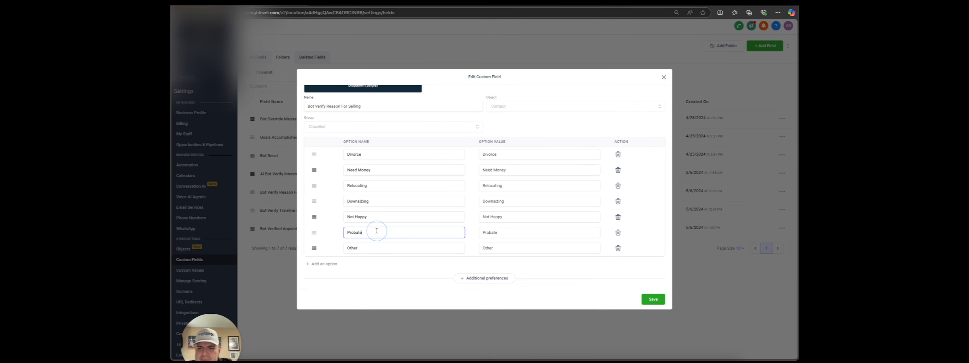
pyautogui.click(374, 244)
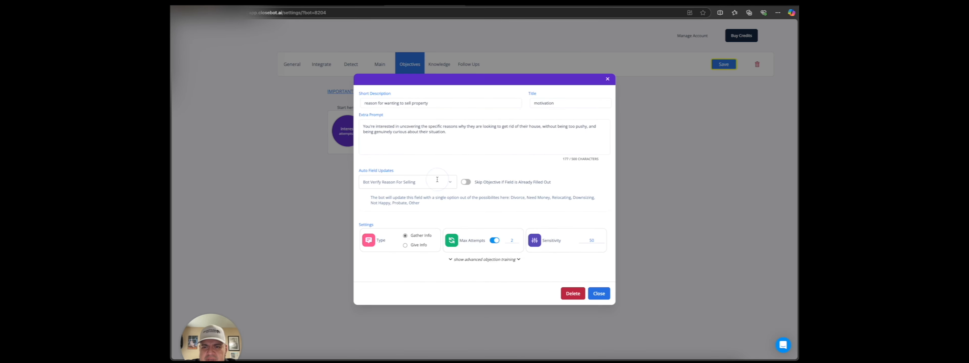
pyautogui.click(447, 181)
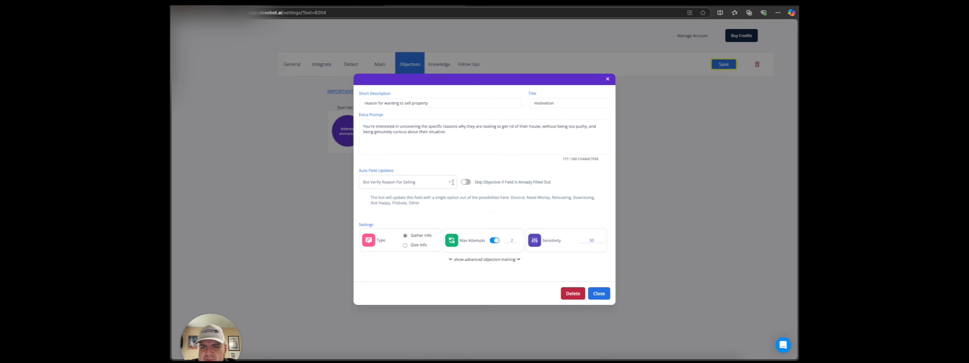
pyautogui.click(451, 183)
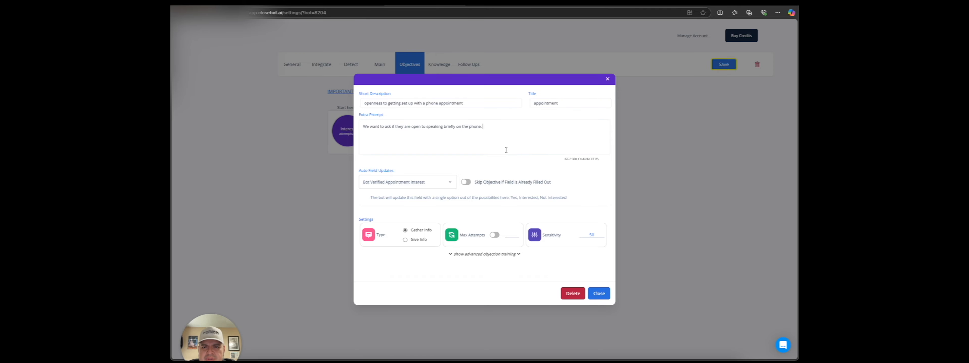
# Append "about getting a ca" to the end of the appointment objective's extra prompt, close it, and open the booking objective
pyautogui.click(460, 129)
pyautogui.click(494, 124)
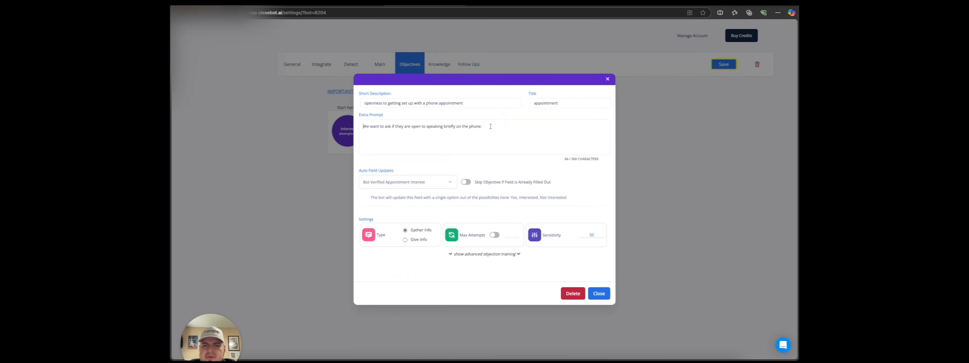
pyautogui.click(489, 127)
pyautogui.press('BackSpace')
pyautogui.write('about getting a ca')
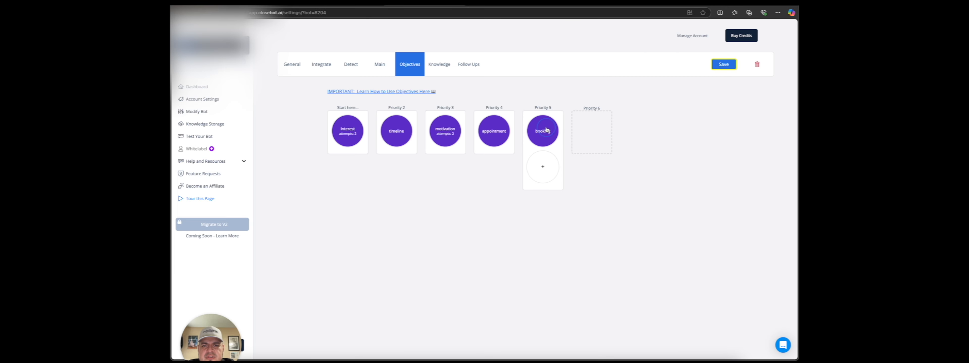
pyautogui.click(547, 130)
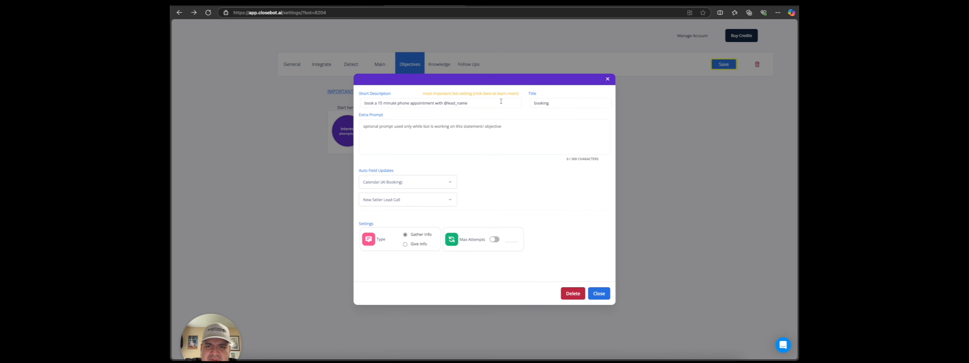
pyautogui.click(598, 297)
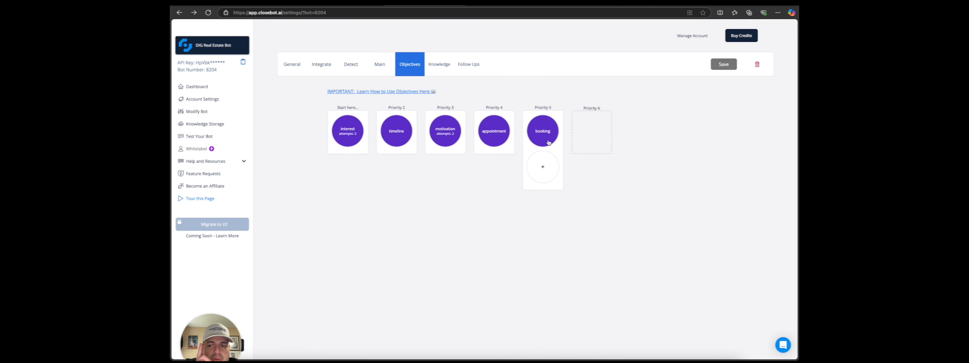
pyautogui.click(543, 167)
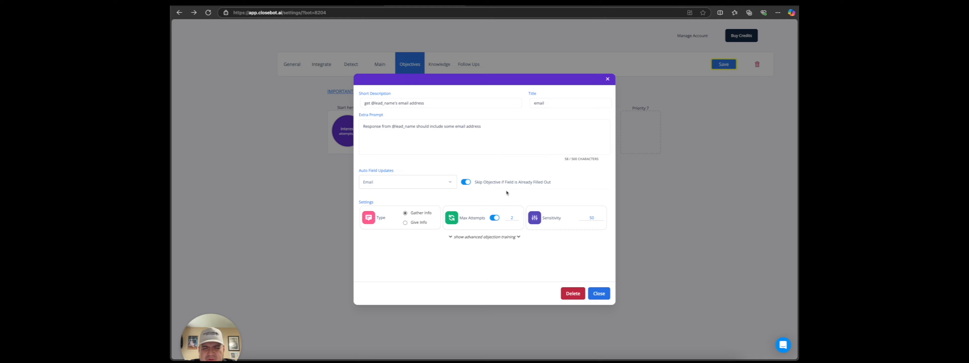
pyautogui.click(511, 218)
pyautogui.press('BackSpace')
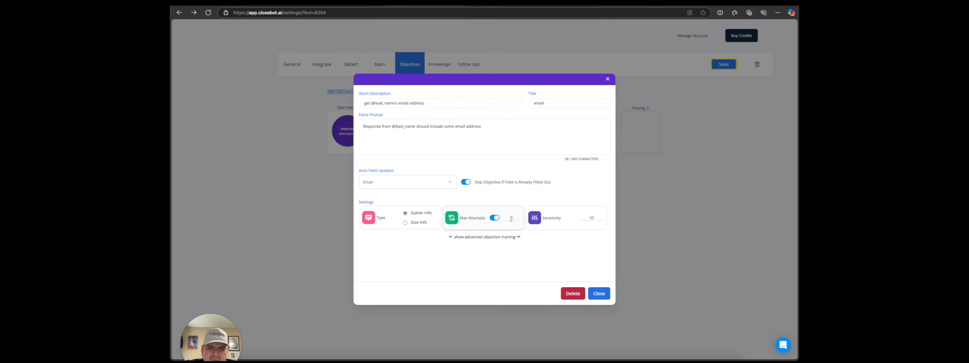
pyautogui.doubleClick(511, 218)
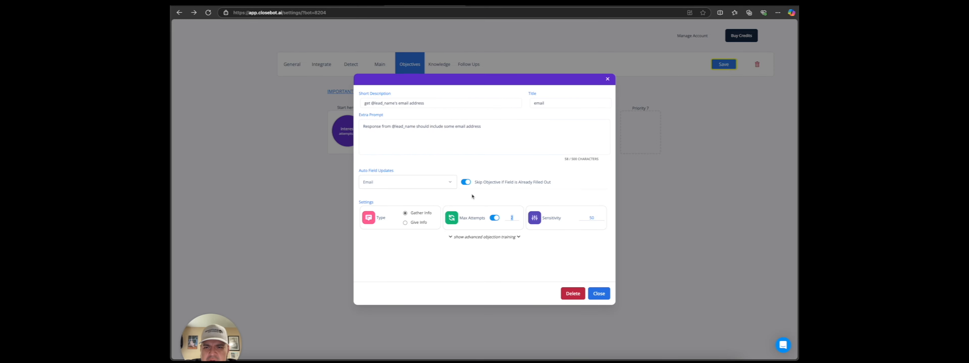
pyautogui.click(603, 295)
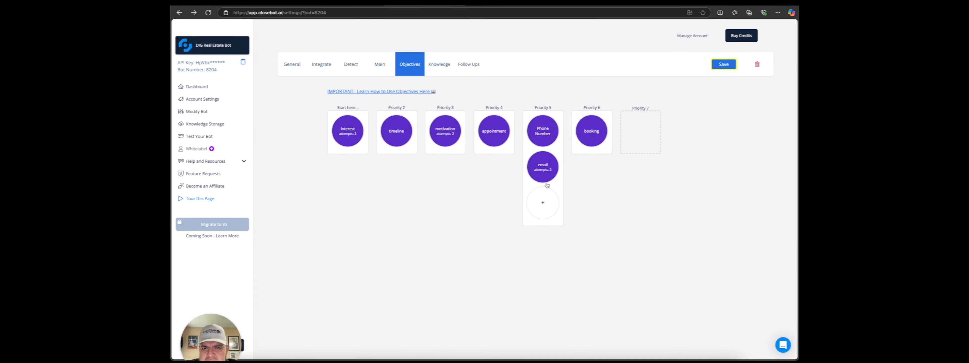
pyautogui.click(545, 175)
pyautogui.click(447, 182)
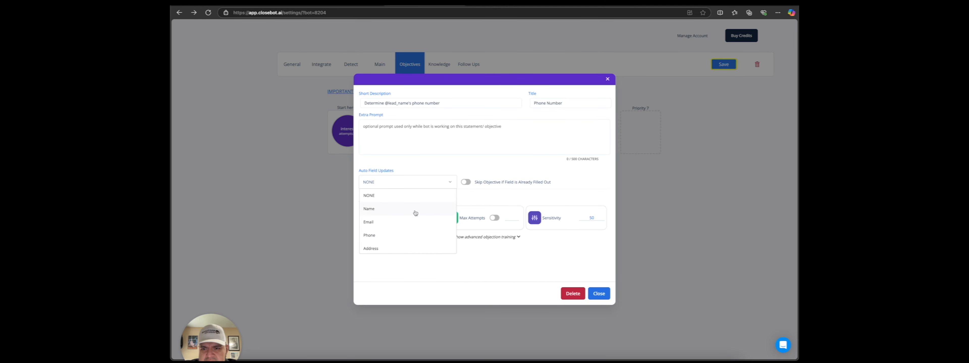
pyautogui.click(406, 235)
pyautogui.click(467, 183)
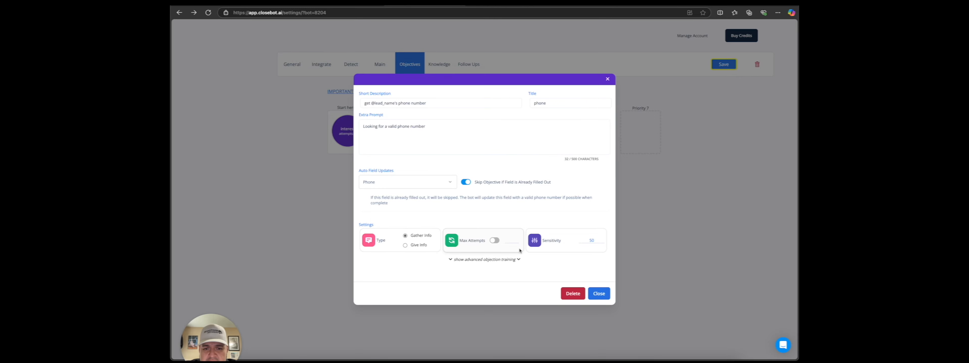
pyautogui.click(600, 296)
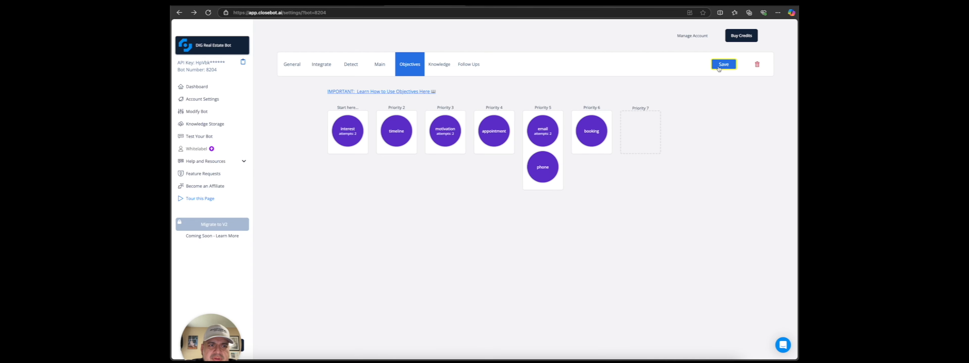
# Check the bot's knowledge library choices, turn on Smart Follow Ups, and save the bot settings
pyautogui.click(446, 71)
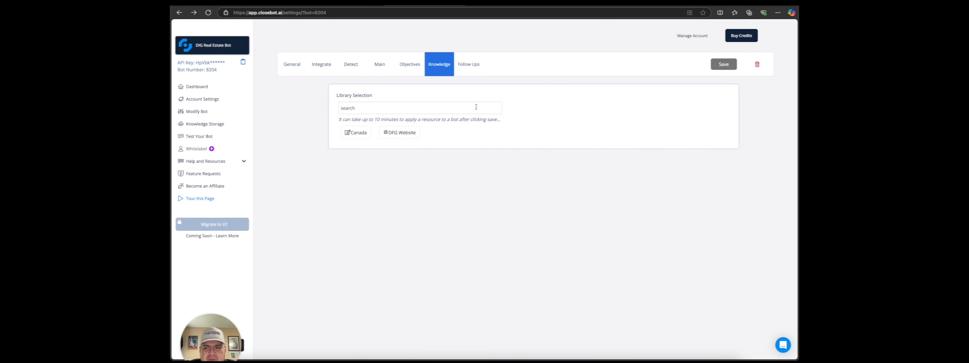
pyautogui.click(473, 70)
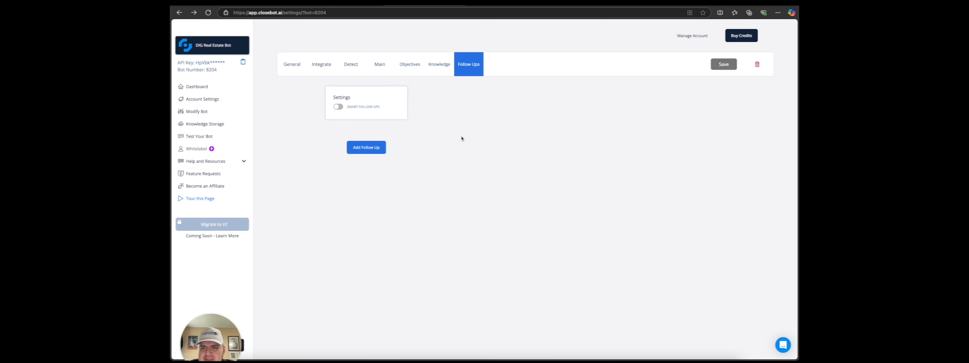
pyautogui.click(338, 107)
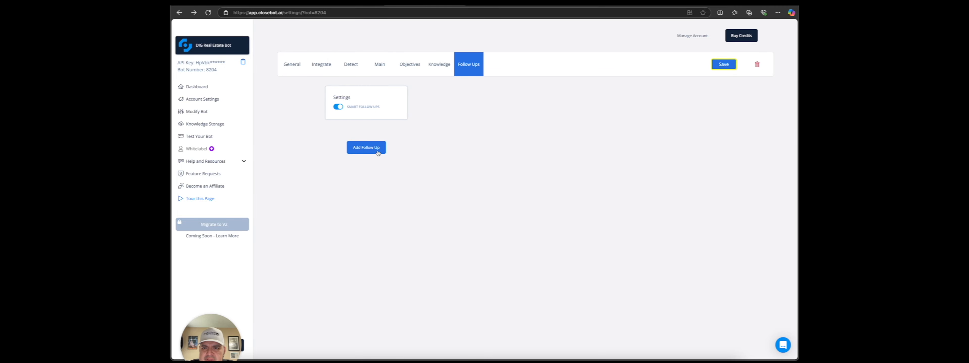
pyautogui.click(725, 65)
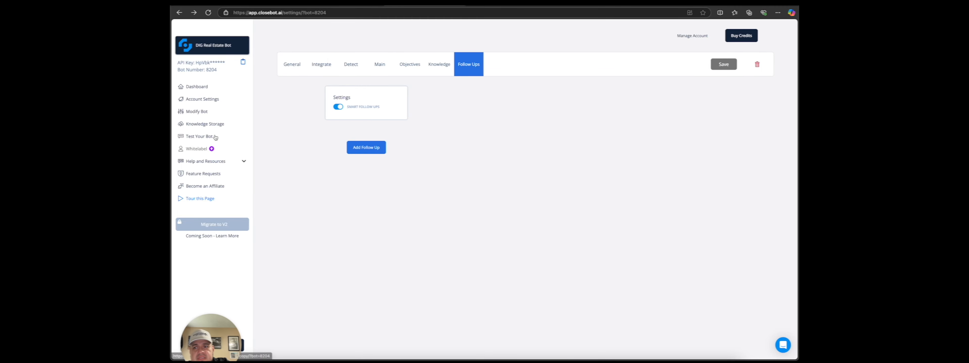
# Open the bot test chat and send "I am thinking of selling my home." and "Within 6 months." as the lead's messages
pyautogui.click(199, 136)
pyautogui.write('I am')
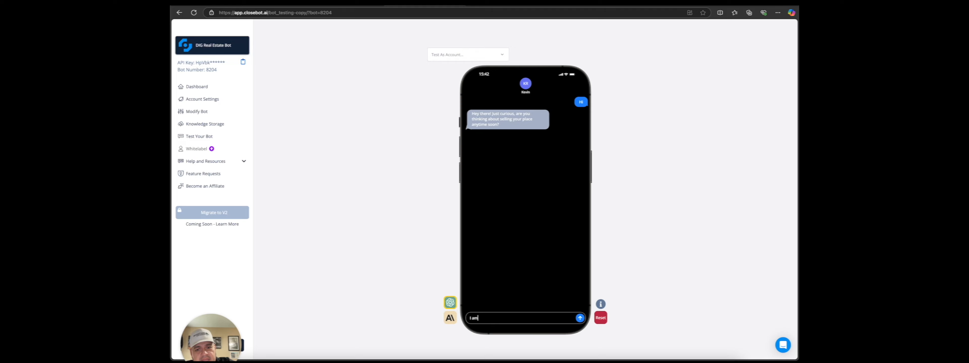
pyautogui.write(' thinking of selling my home.')
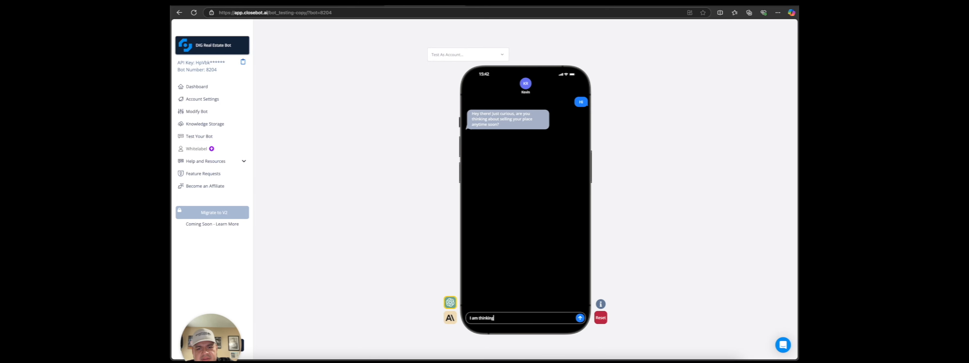
pyautogui.press('Return')
pyautogui.write('Within')
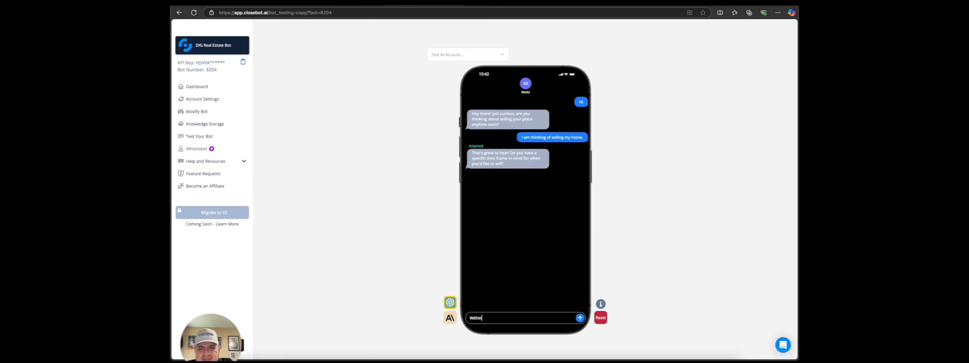
pyautogui.write(' 6 months.')
pyautogui.press('Return')
# Continue the test chat with "I am getting a divorce.", "Yes I would", and a sample phone number, and review the bot's replies
pyautogui.write('I am getting a divorce.')
pyautogui.press('Return')
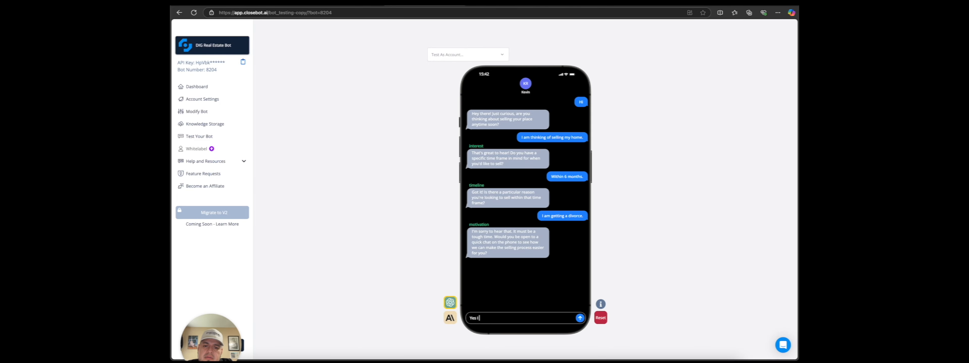
pyautogui.write('Yes I would')
pyautogui.press('Return')
pyautogui.write('2815555555')
pyautogui.press('Return')
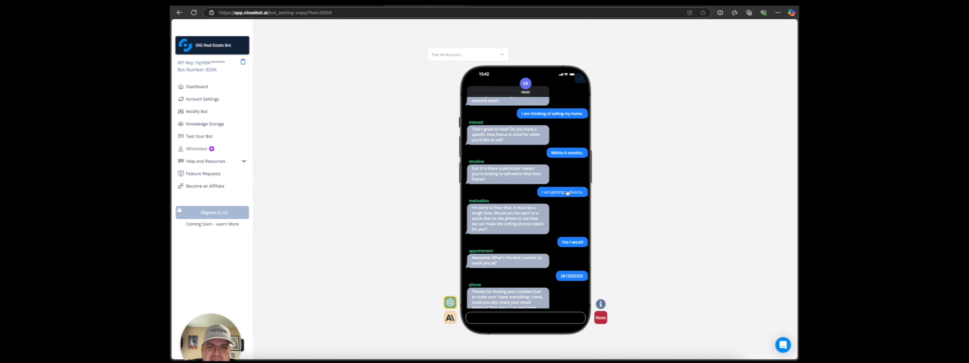
pyautogui.scroll(-1, 566, 215)
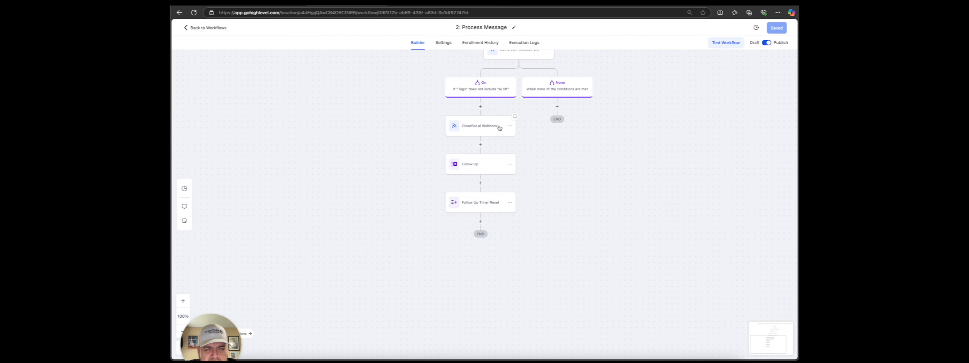
# Switch to HighLevel's 2: Process Message workflow, review its triggers and conditions, and save a Customer Replied trigger without filters
pyautogui.scroll(8, 558, 125)
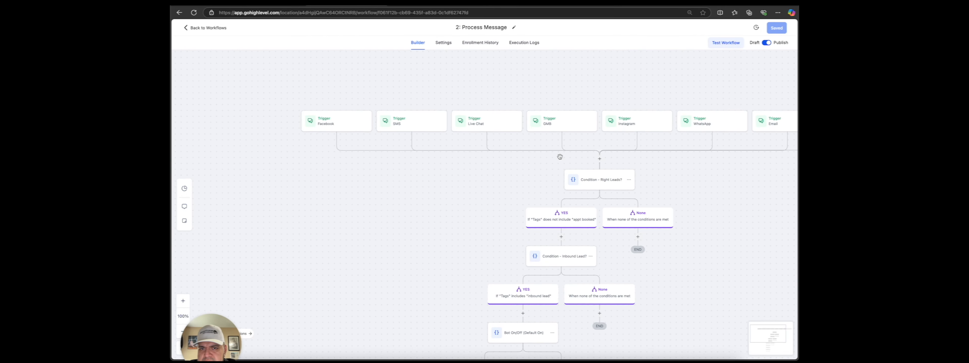
pyautogui.scroll(-8, 560, 157)
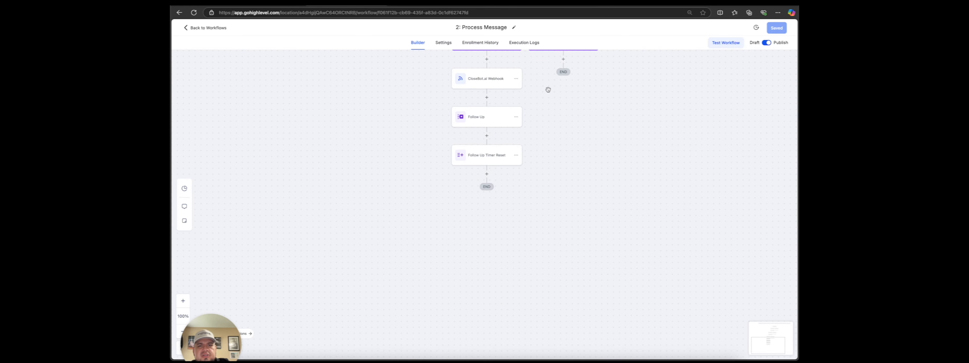
pyautogui.scroll(8, 570, 125)
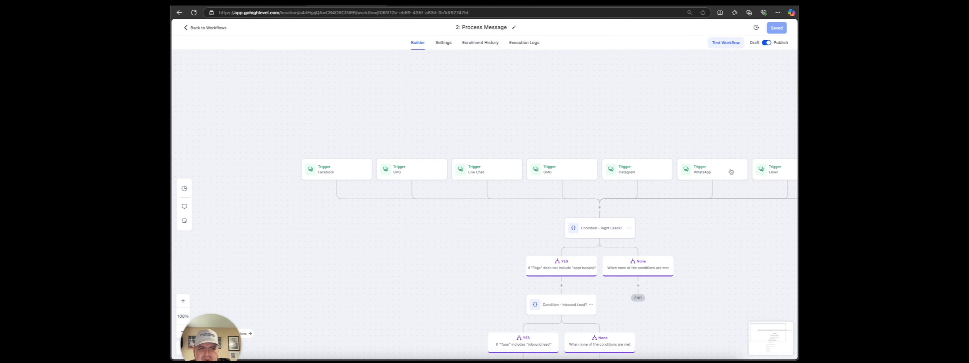
pyautogui.hscroll(3, 715, 177)
pyautogui.click(740, 167)
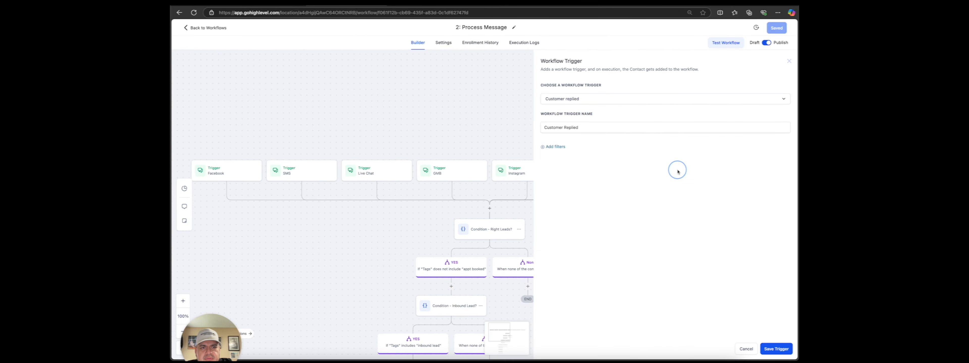
pyautogui.click(768, 349)
# Inspect the CloseBot.ai Webhook action's URL and custom data, and close it without saving
pyautogui.scroll(-9, 746, 198)
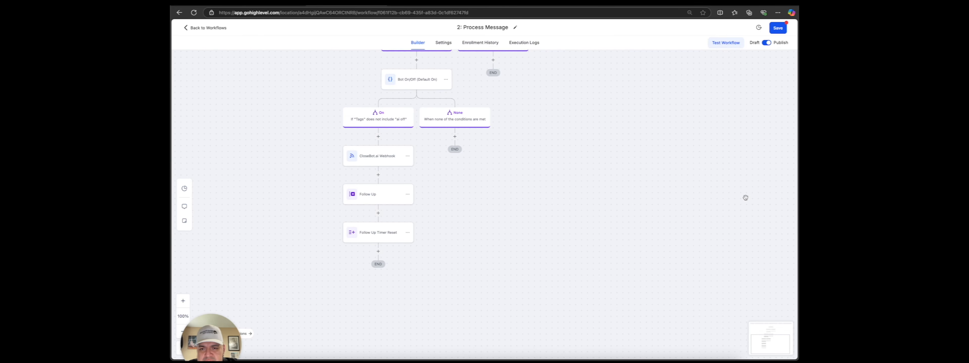
pyautogui.click(390, 156)
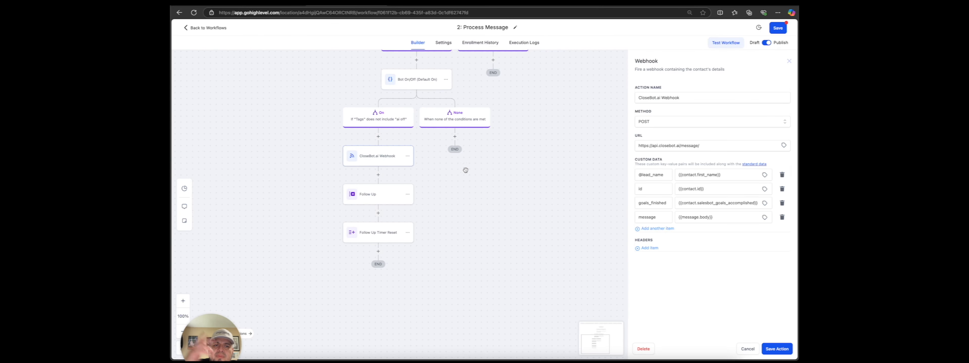
pyautogui.tripleClick(705, 147)
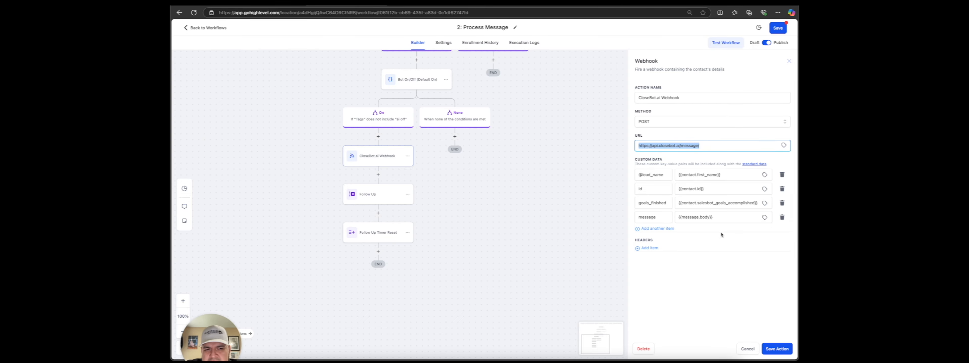
pyautogui.click(748, 349)
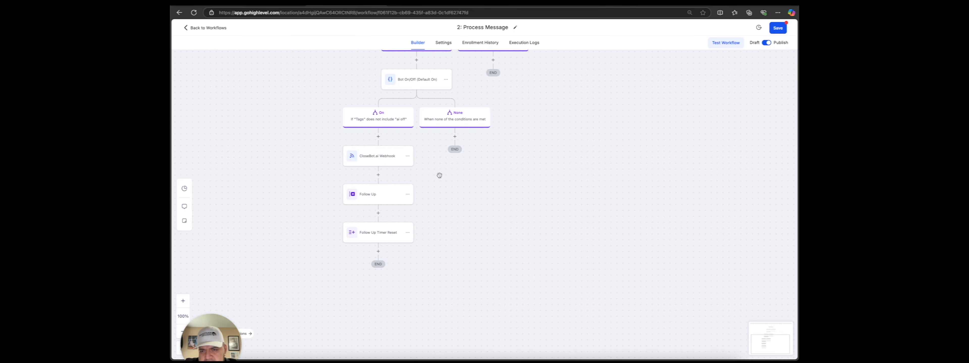
# Examine which workflow the Follow Up action removes contacts from and which one the Follow Up Timer Reset action adds them to
pyautogui.click(400, 201)
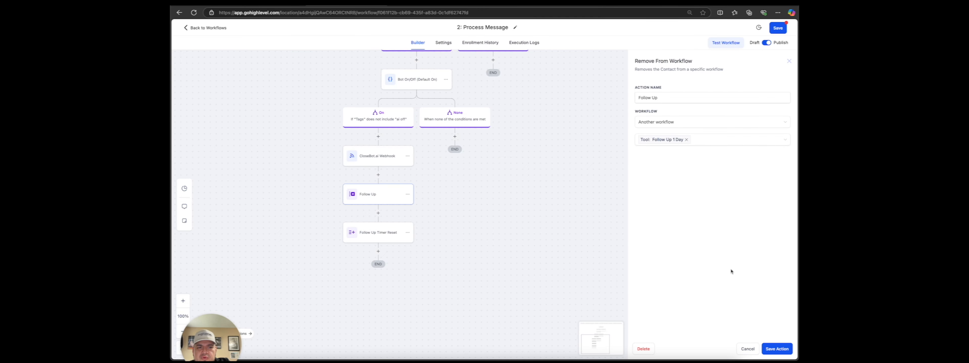
pyautogui.click(746, 349)
pyautogui.click(383, 233)
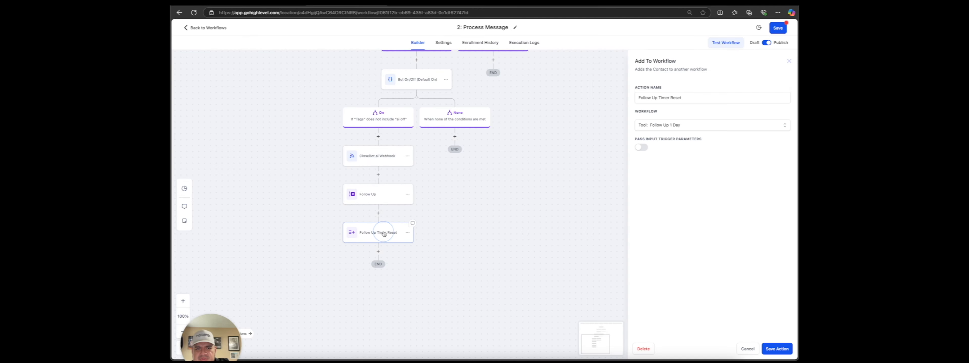
pyautogui.click(747, 348)
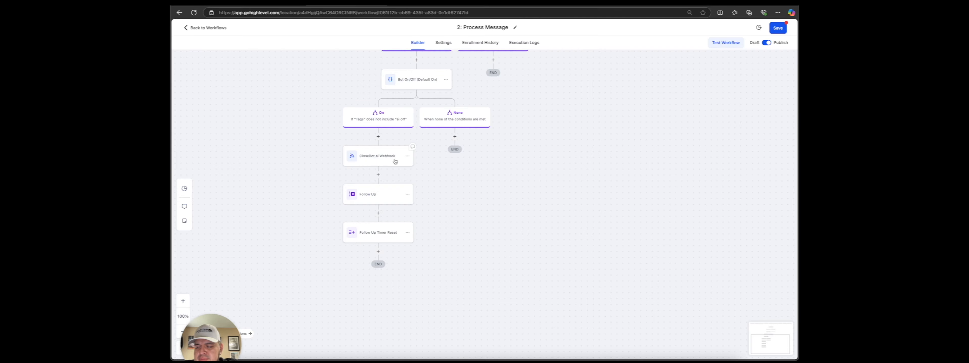
pyautogui.click(388, 199)
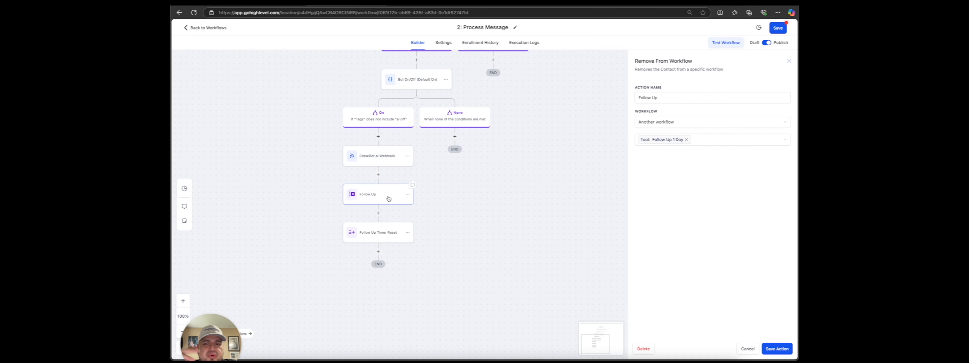
pyautogui.click(749, 349)
pyautogui.click(390, 233)
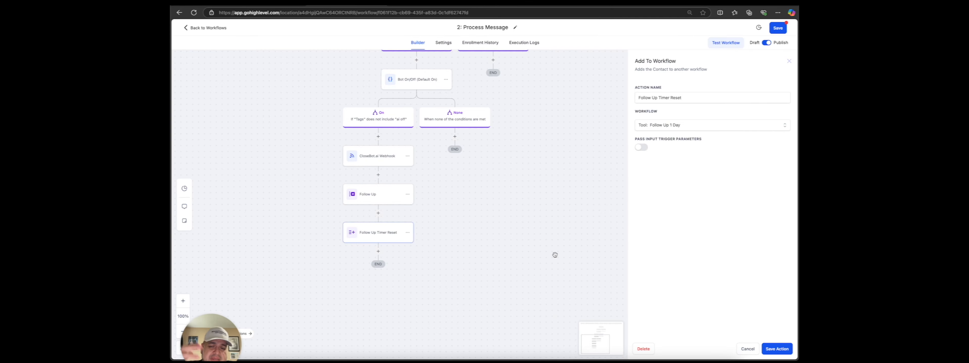
pyautogui.click(748, 349)
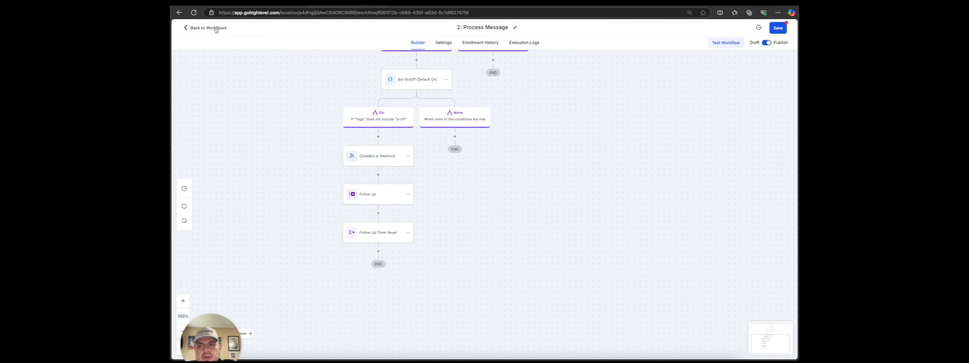
# Inspect the 1 Day Wait and Generate Followup webhook in the Tool: Follow Up 1 Day workflow, and return to the dashboard
pyautogui.click(213, 28)
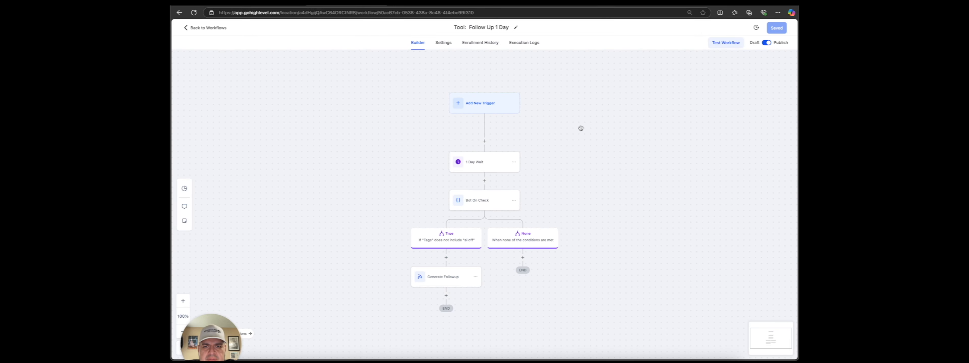
pyautogui.click(478, 159)
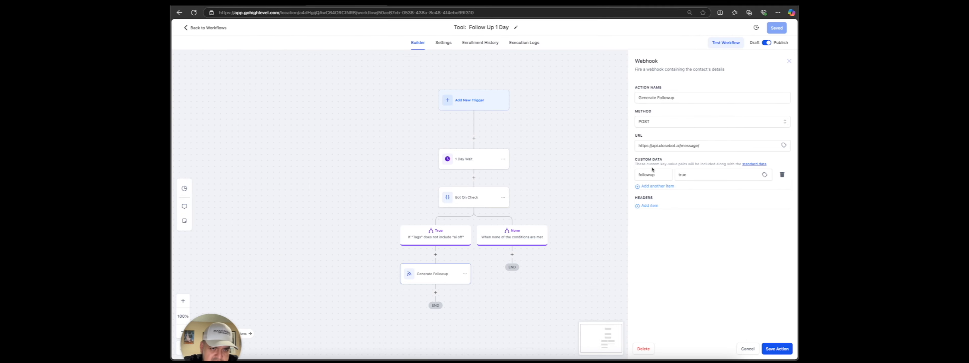
pyautogui.click(748, 349)
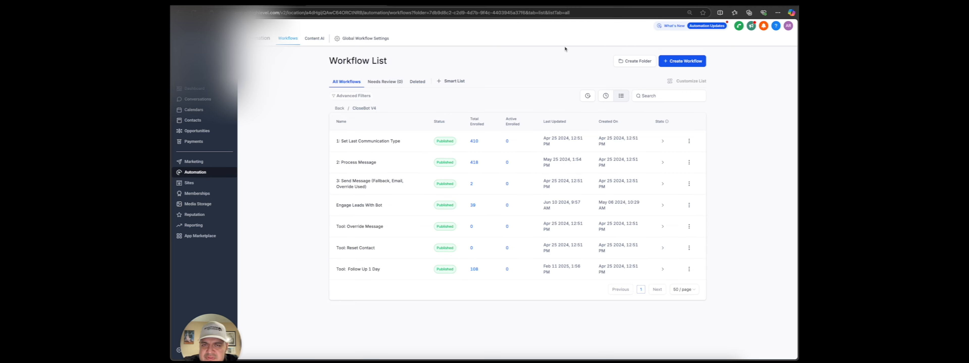
pyautogui.click(208, 99)
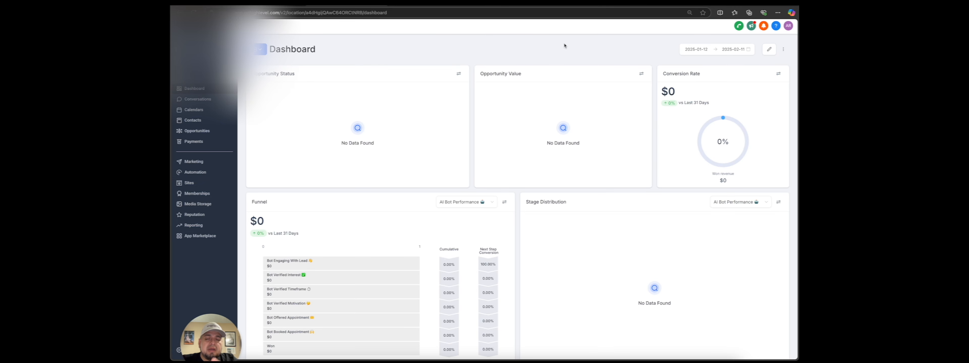